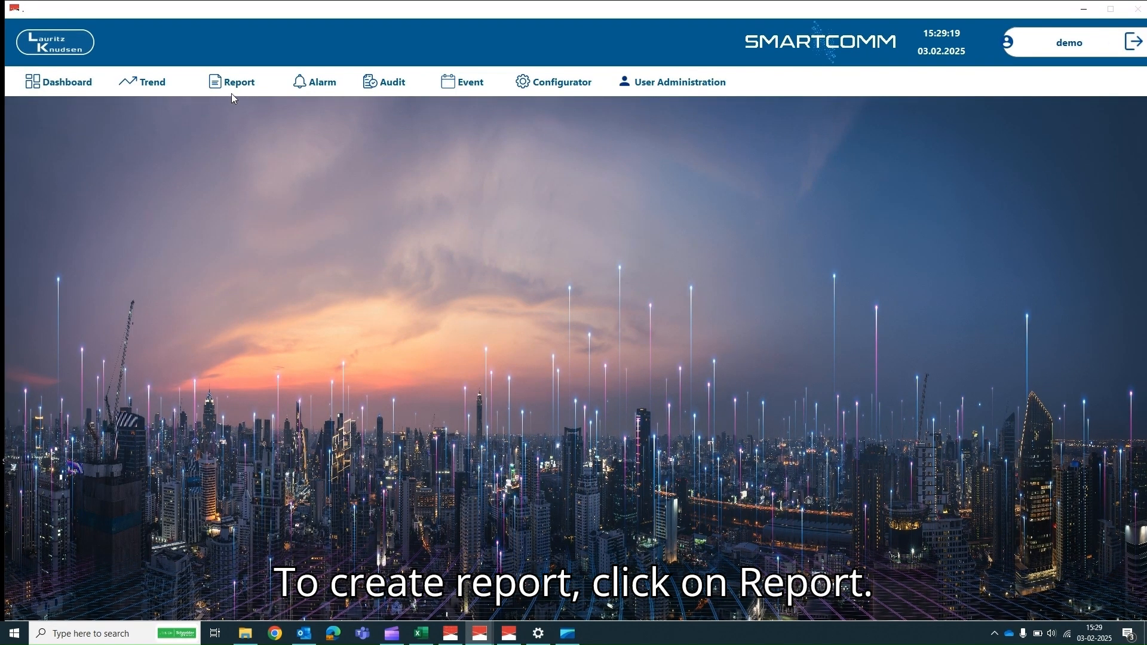
- Open the Report module and log in with the username and password
left_click(233, 87)
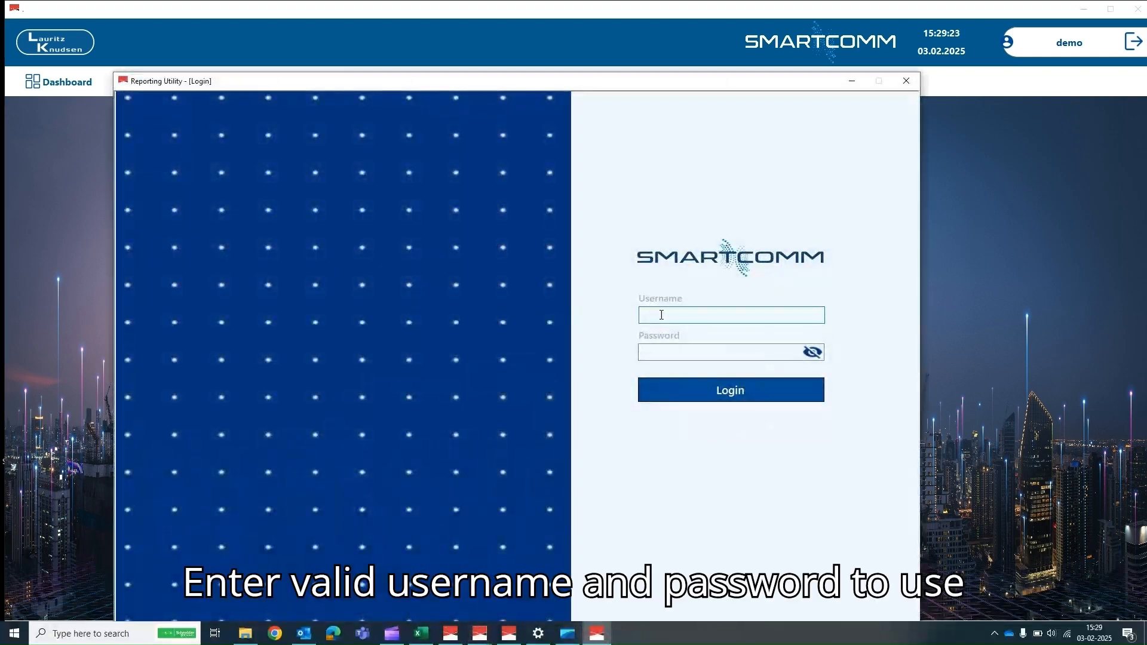
type("demo")
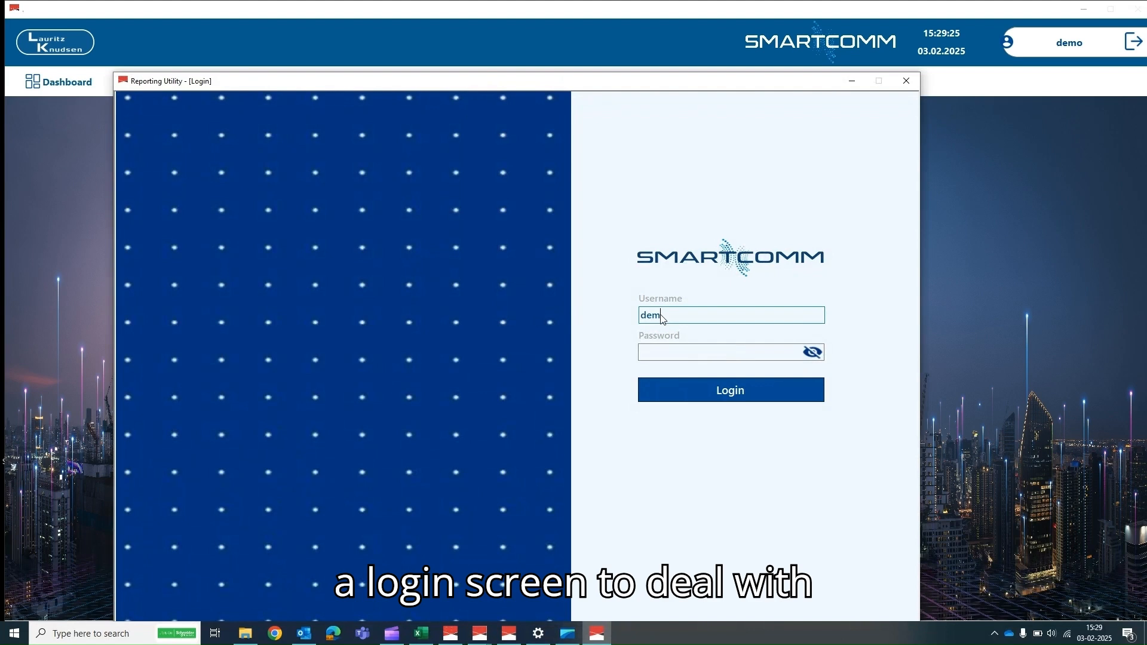
left_click(641, 352)
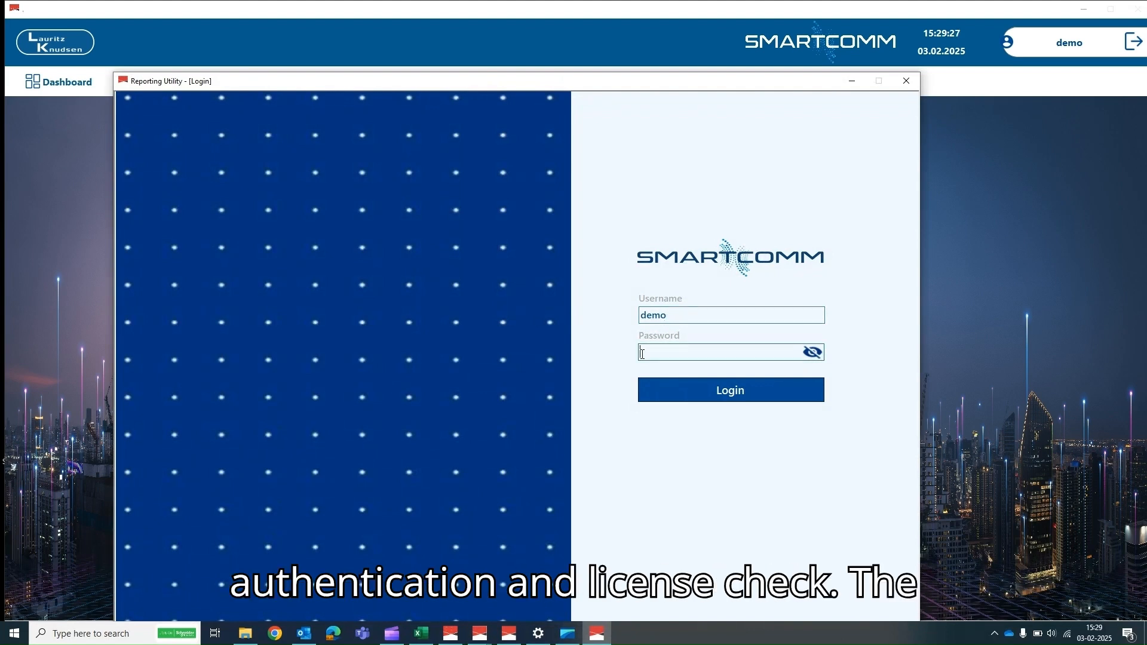
type("•••••")
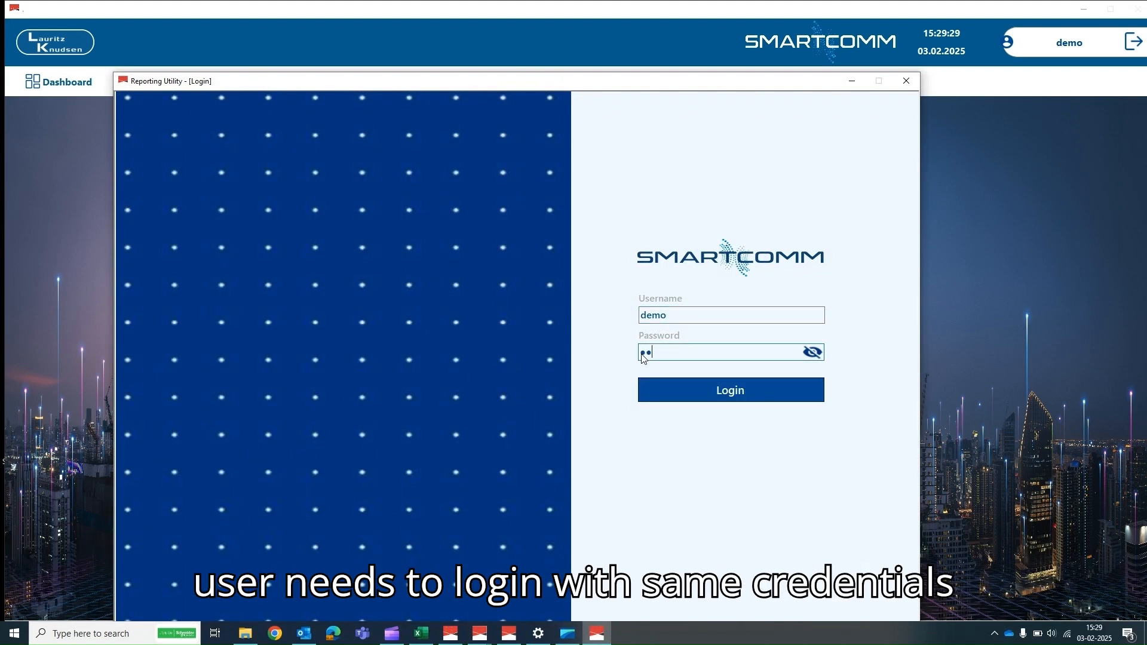
type("•••••")
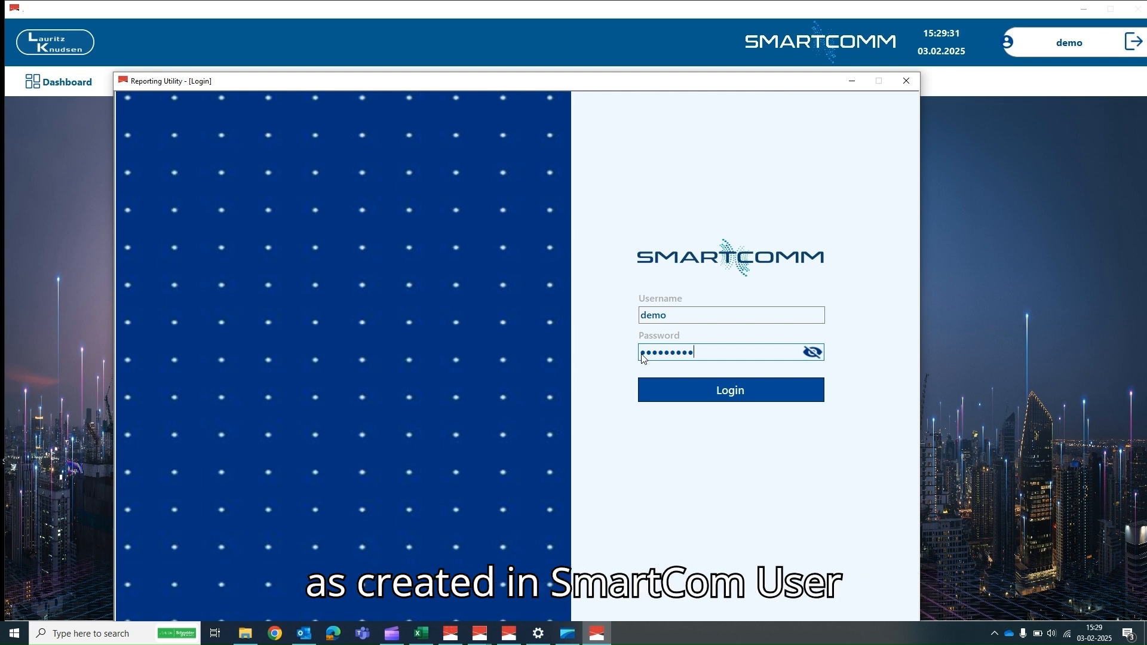
key("Return")
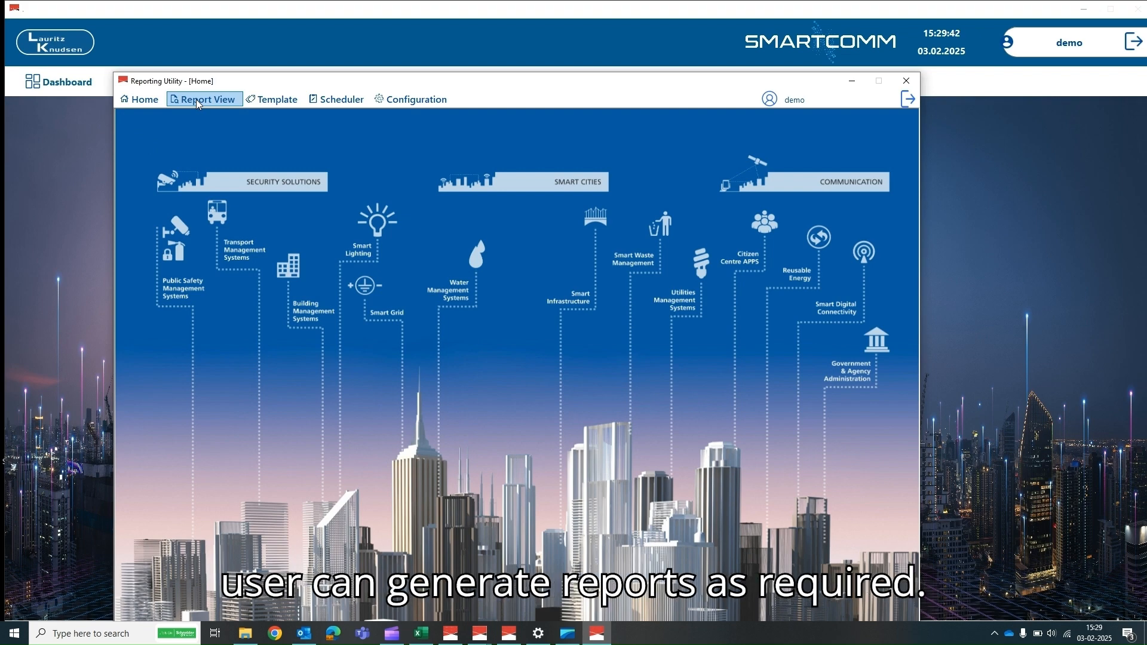
- Browse the Template and Scheduler menus, then go to the Configuration page
left_click(263, 101)
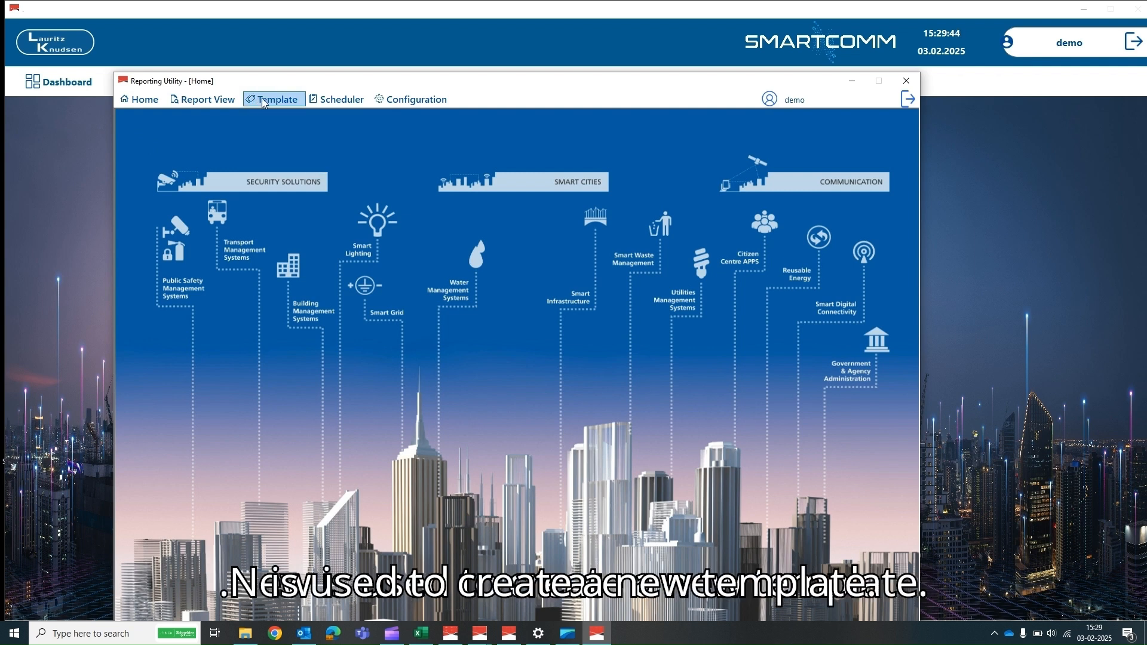
left_click(263, 101)
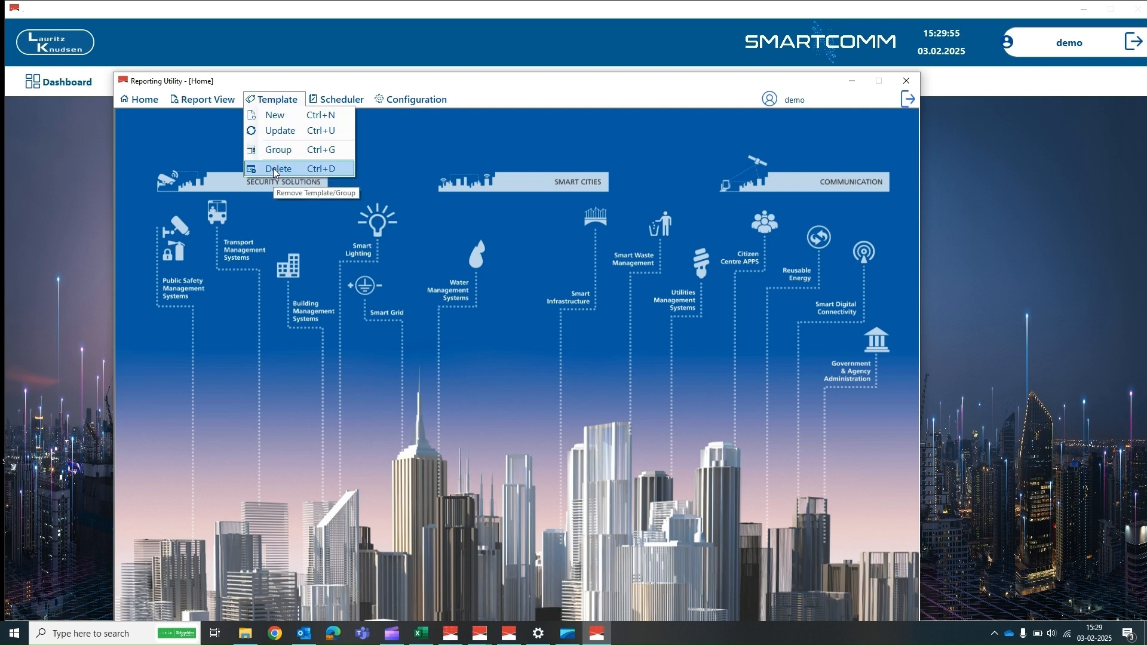
mouse_move(317, 97)
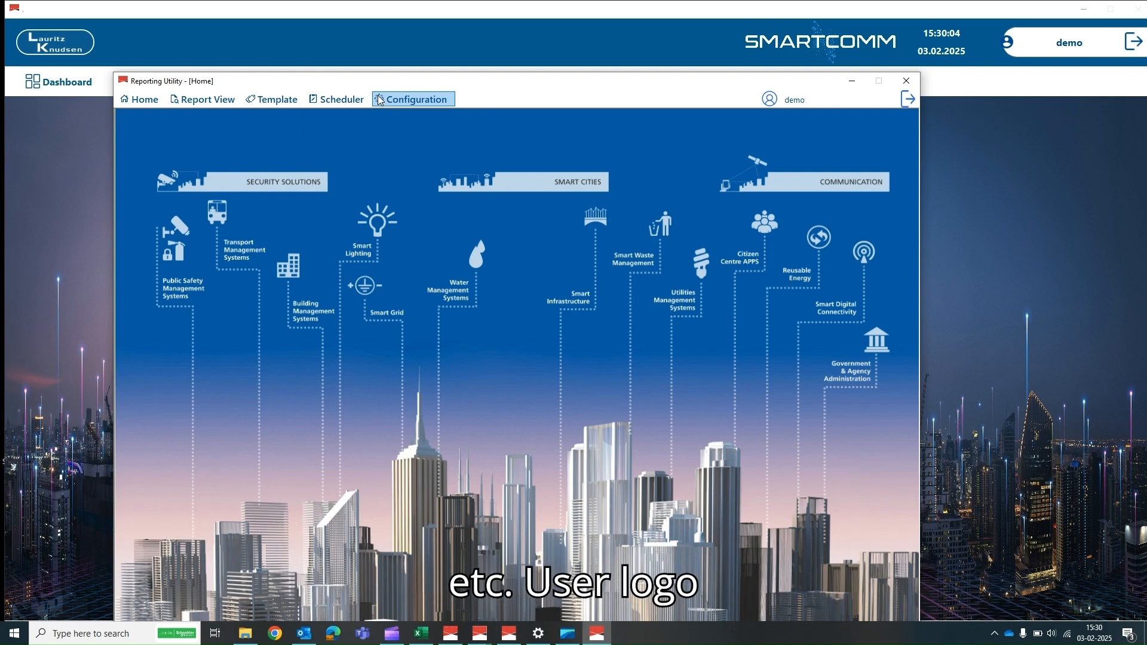
left_click(379, 100)
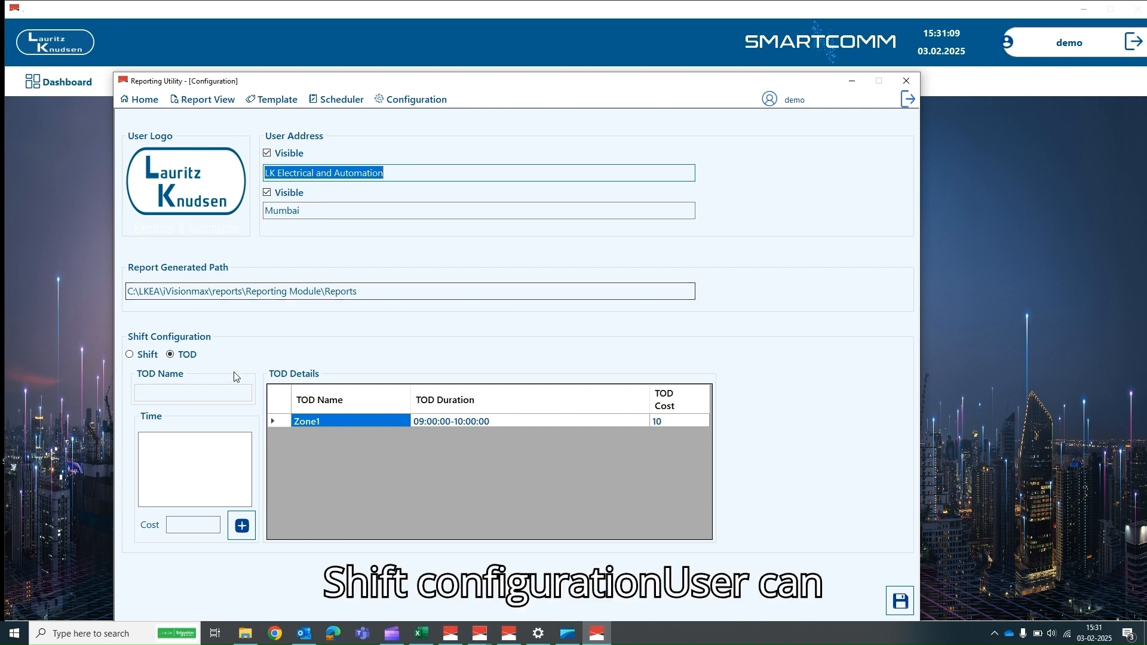
- Change Shift1's start hour from 10 to 09 so it runs 09:00:00-14:59:59
left_click(131, 355)
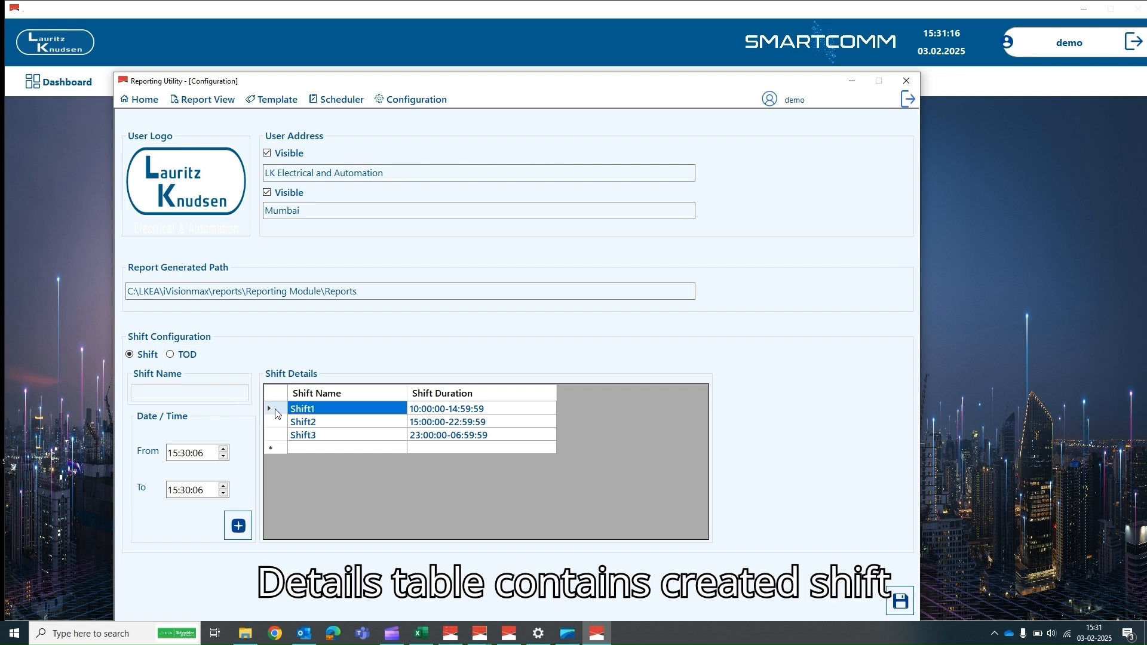
left_click(277, 409)
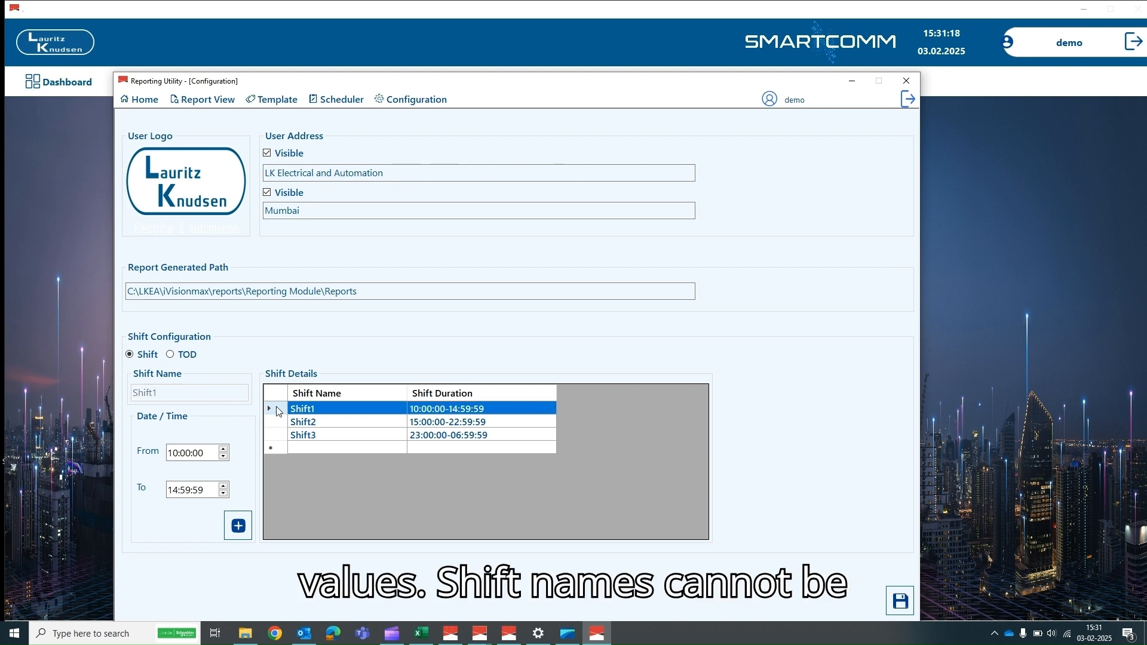
left_click(174, 453)
key("Down")
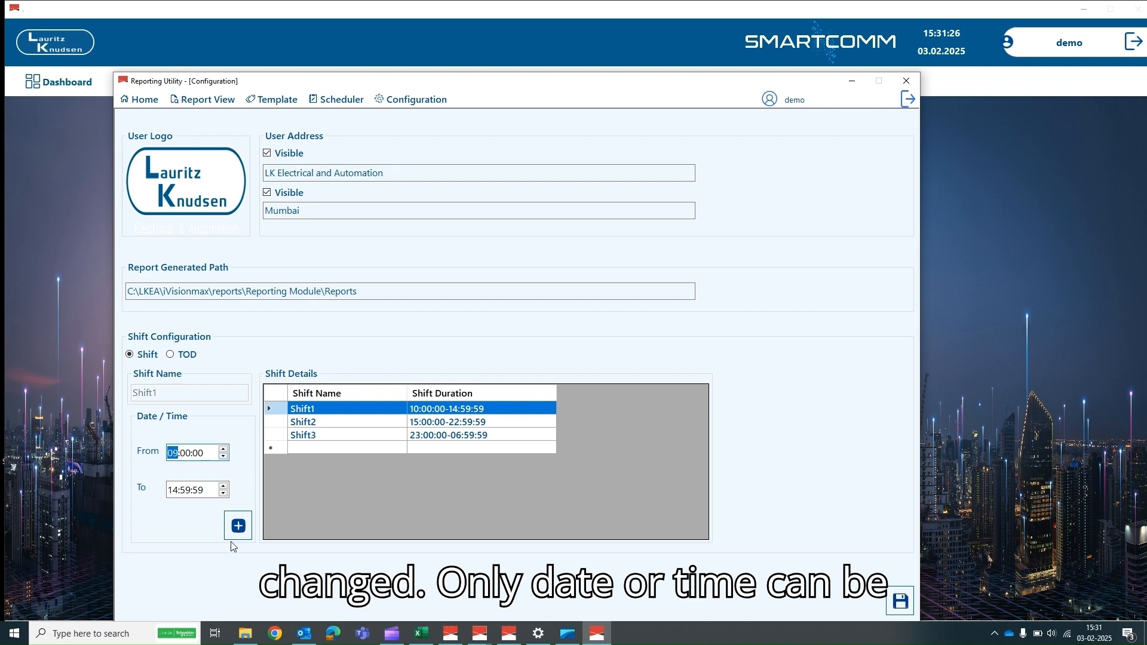
left_click(238, 526)
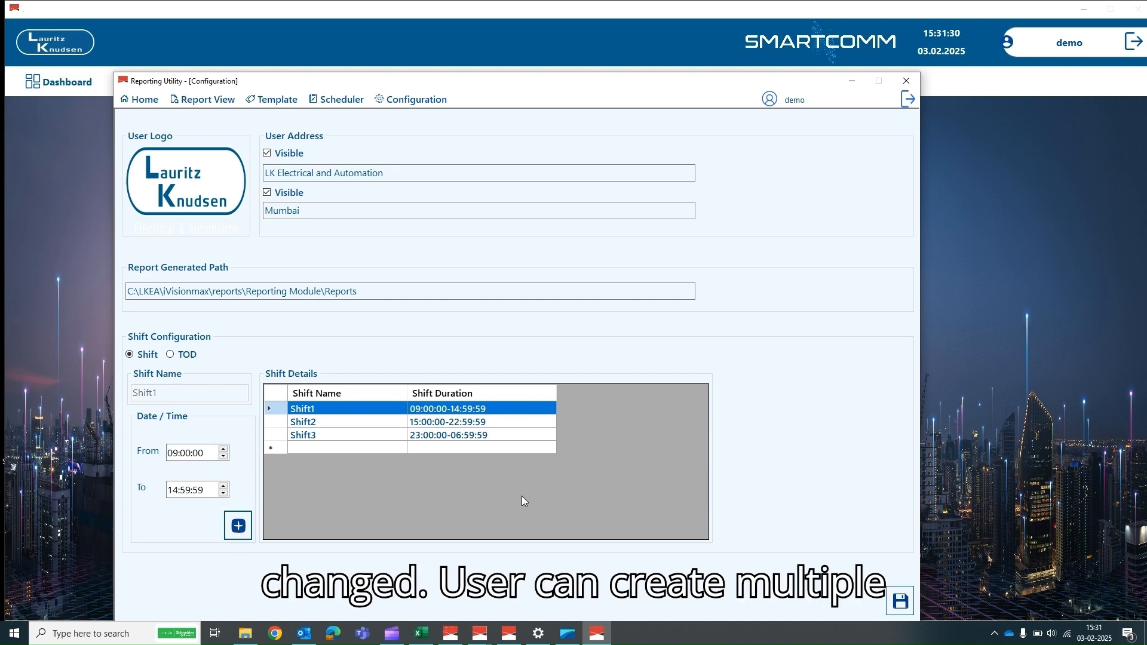
- Change TOD zone Zone1 to start at 08:00:00 with cost 11
left_click(170, 355)
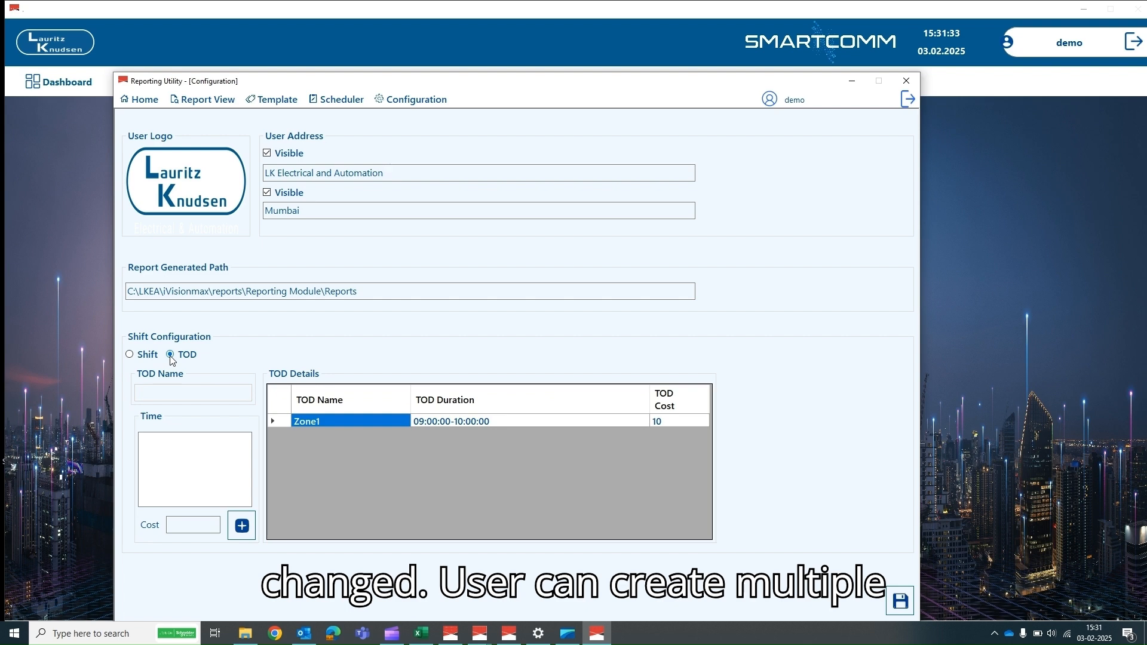
left_click(283, 420)
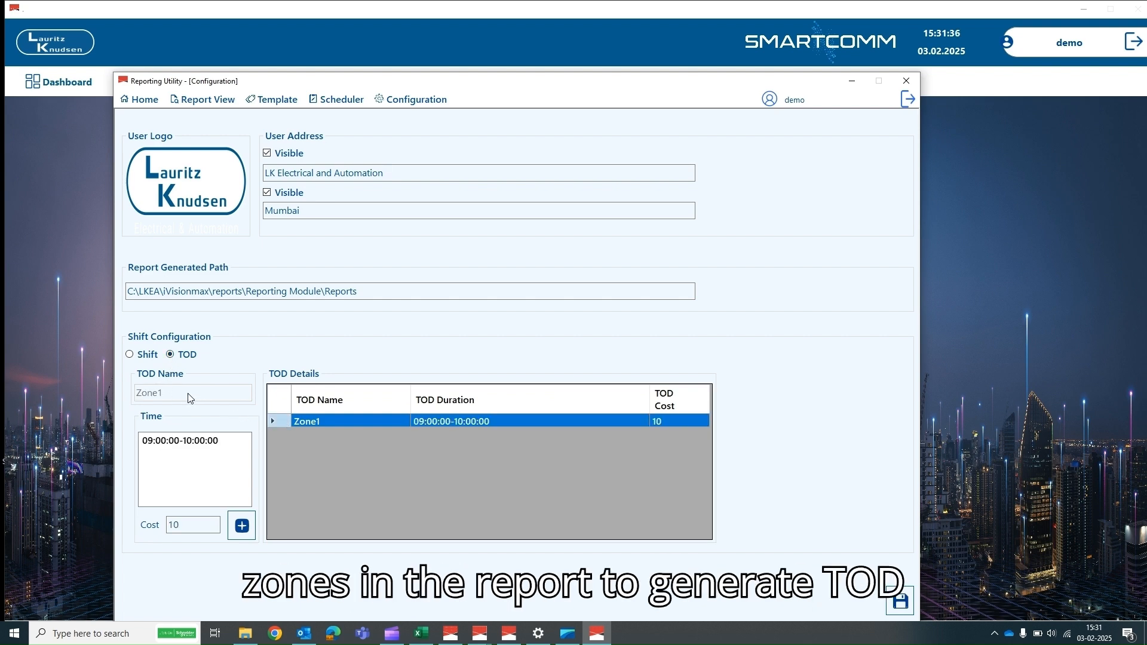
left_click(152, 441)
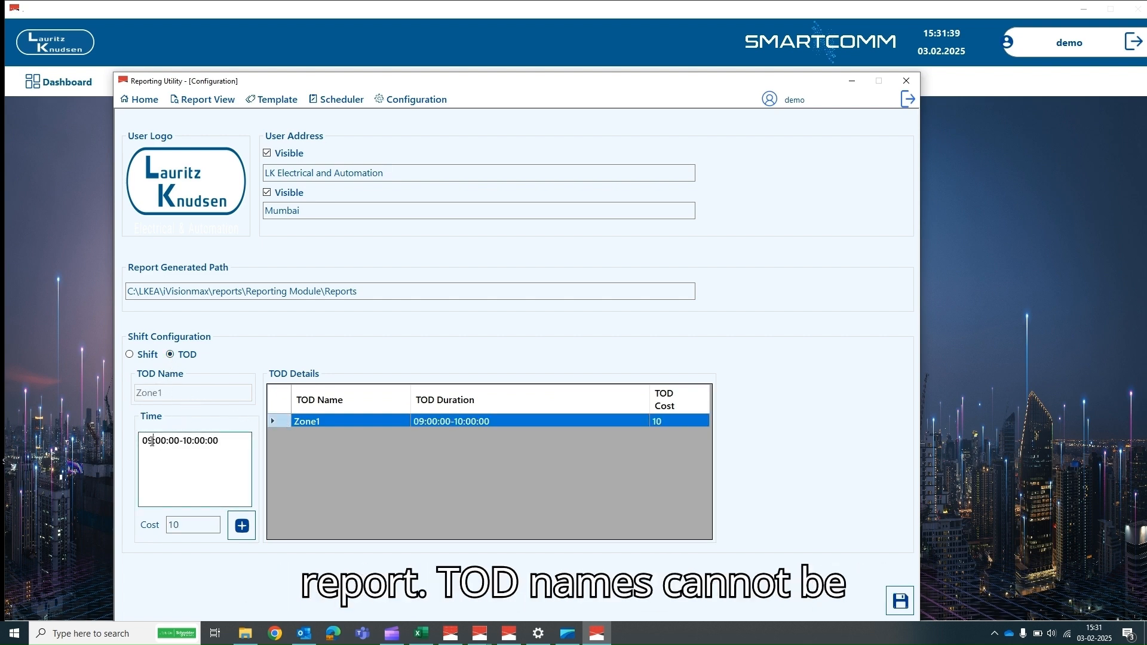
key("BackSpace")
type("8")
left_click(188, 524)
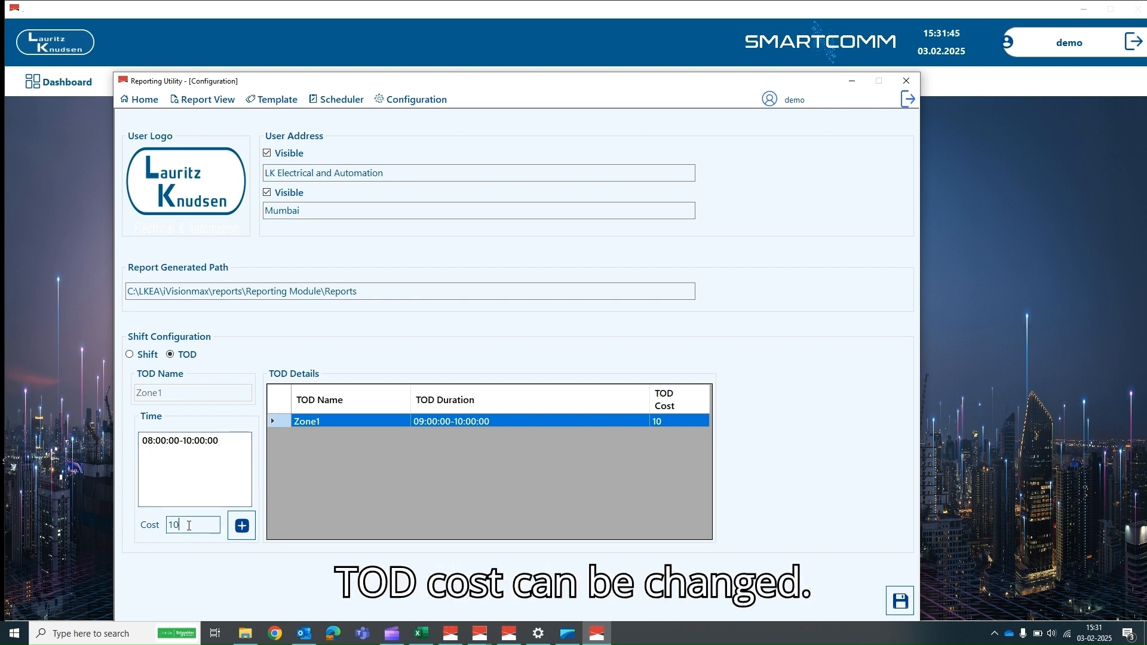
key("BackSpace")
type("1")
left_click(241, 525)
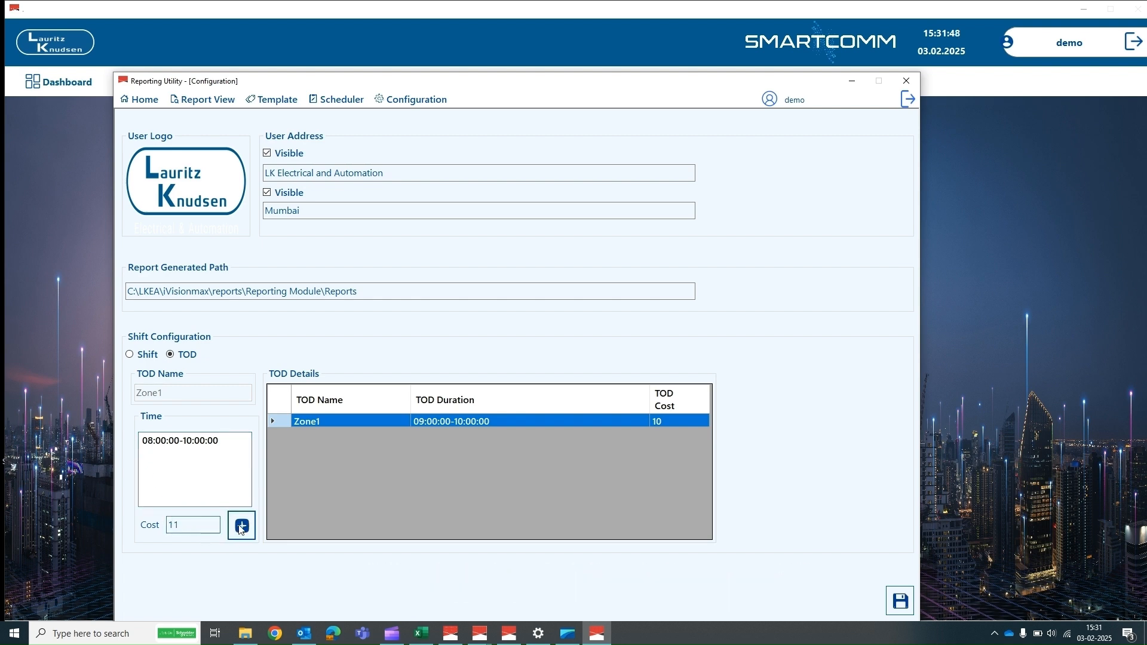
- Save the configuration and acknowledge the confirmation
left_click(902, 604)
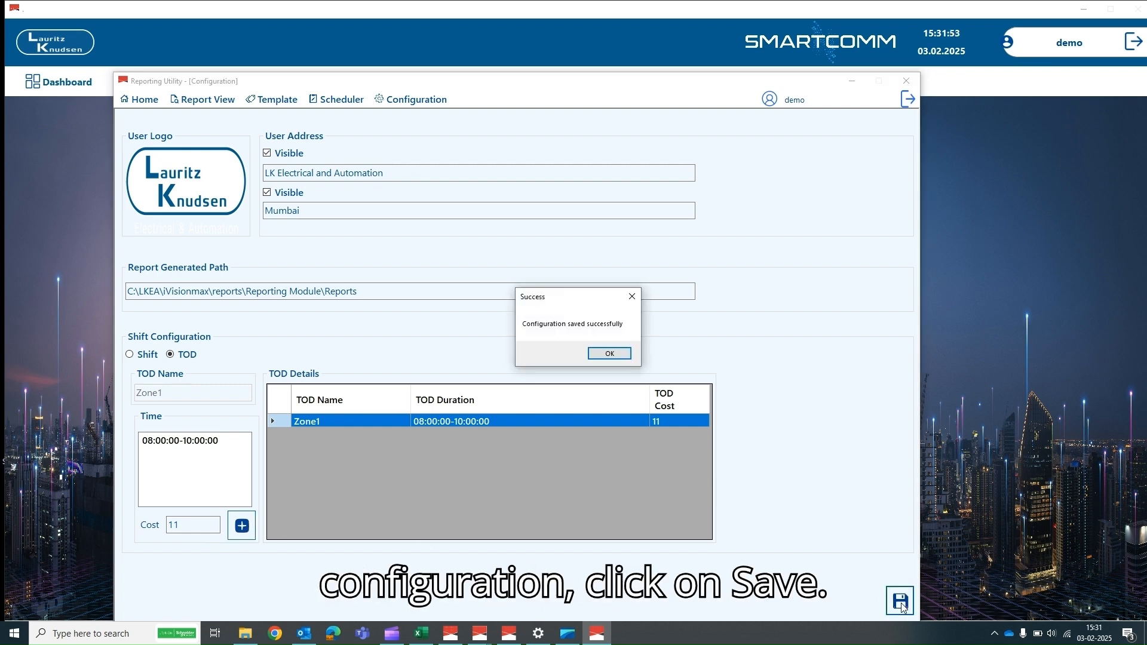
left_click(604, 355)
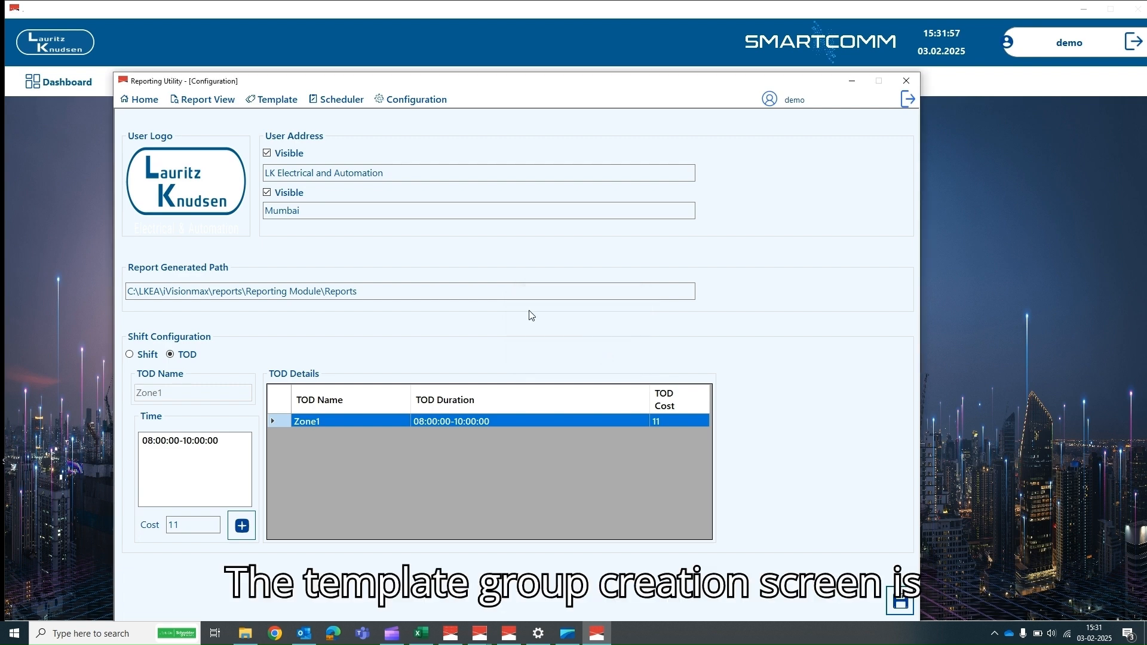
left_click(269, 102)
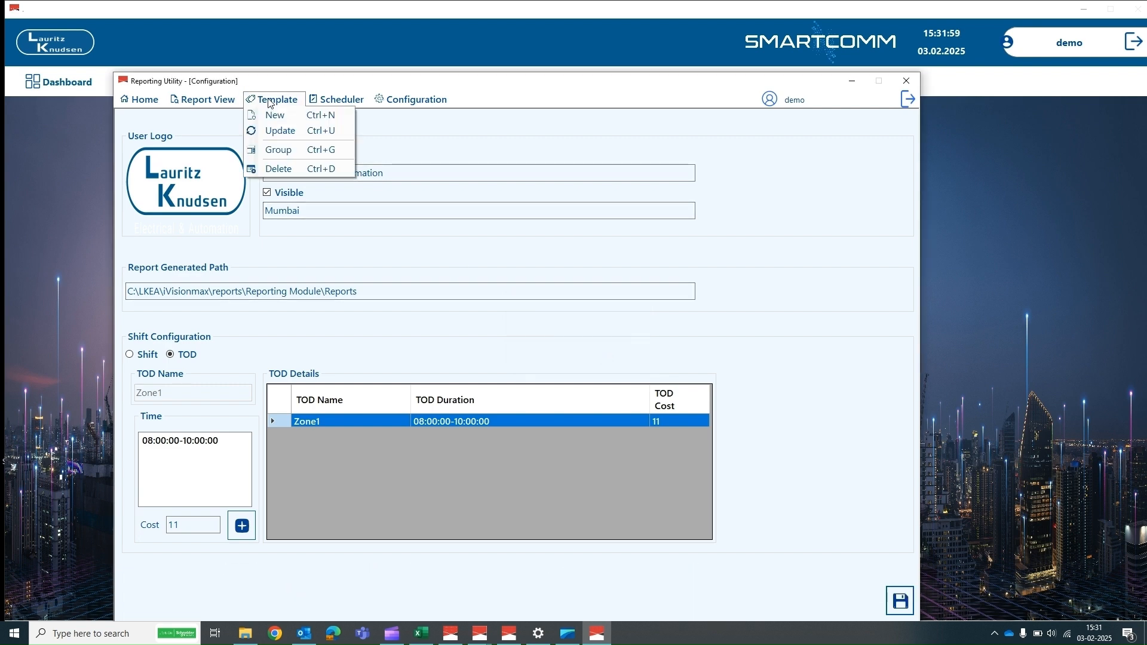
- Add a new template group named 'DemoGroup' under Template > Group
left_click(273, 149)
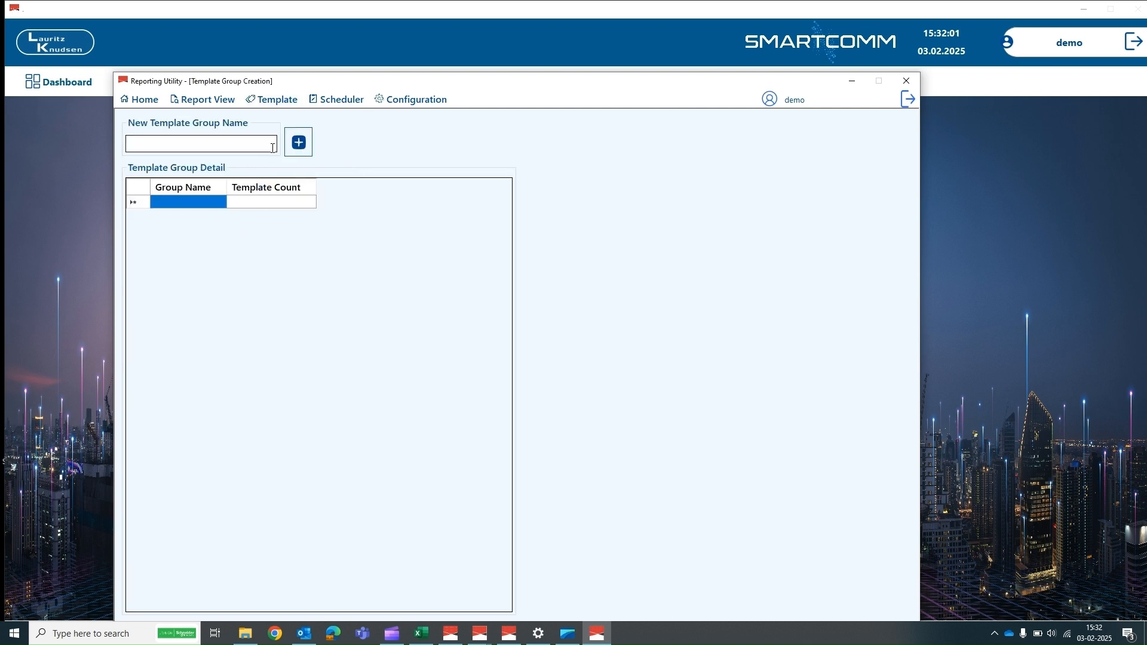
left_click(163, 142)
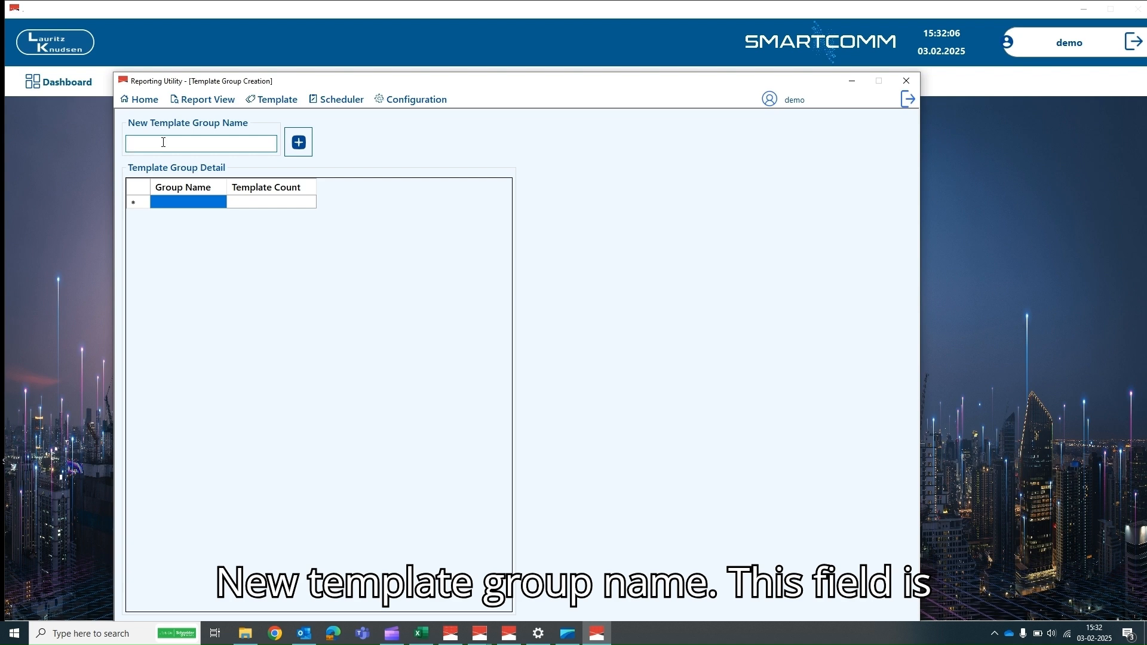
type("Demo")
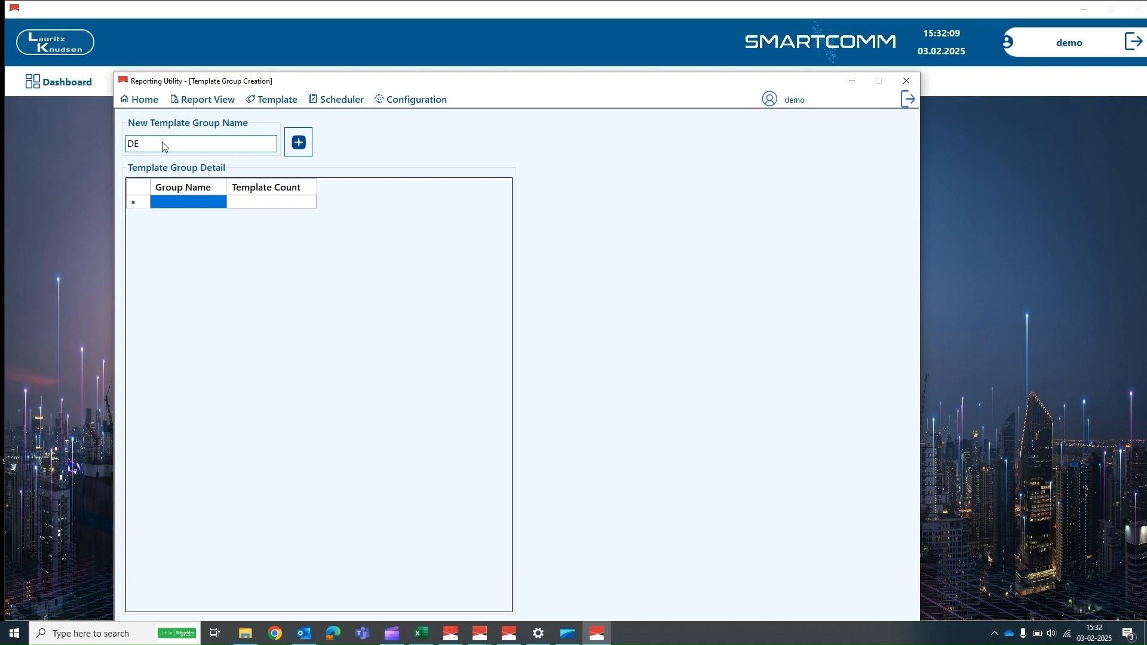
type("T")
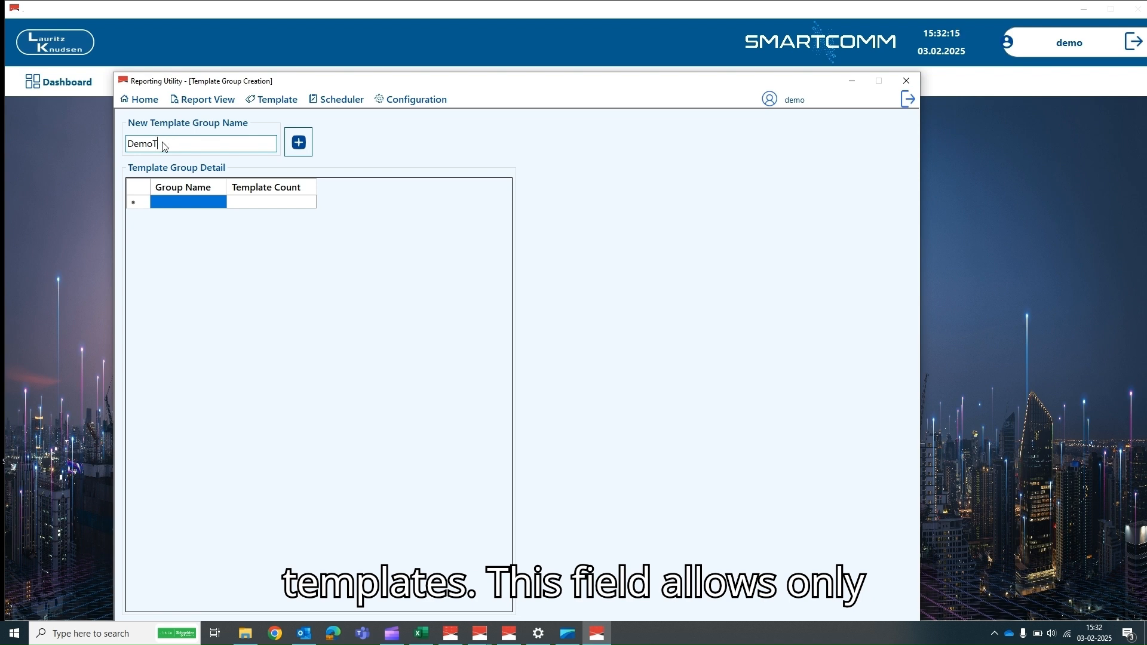
key("BackSpace")
type("G")
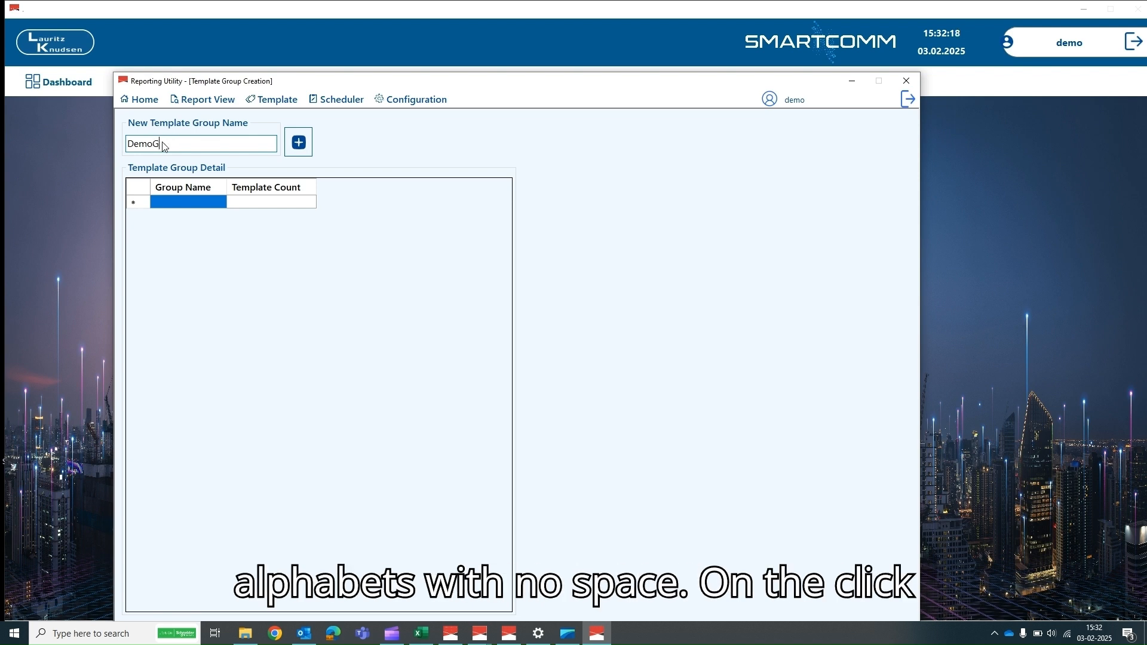
type("roup")
left_click(301, 146)
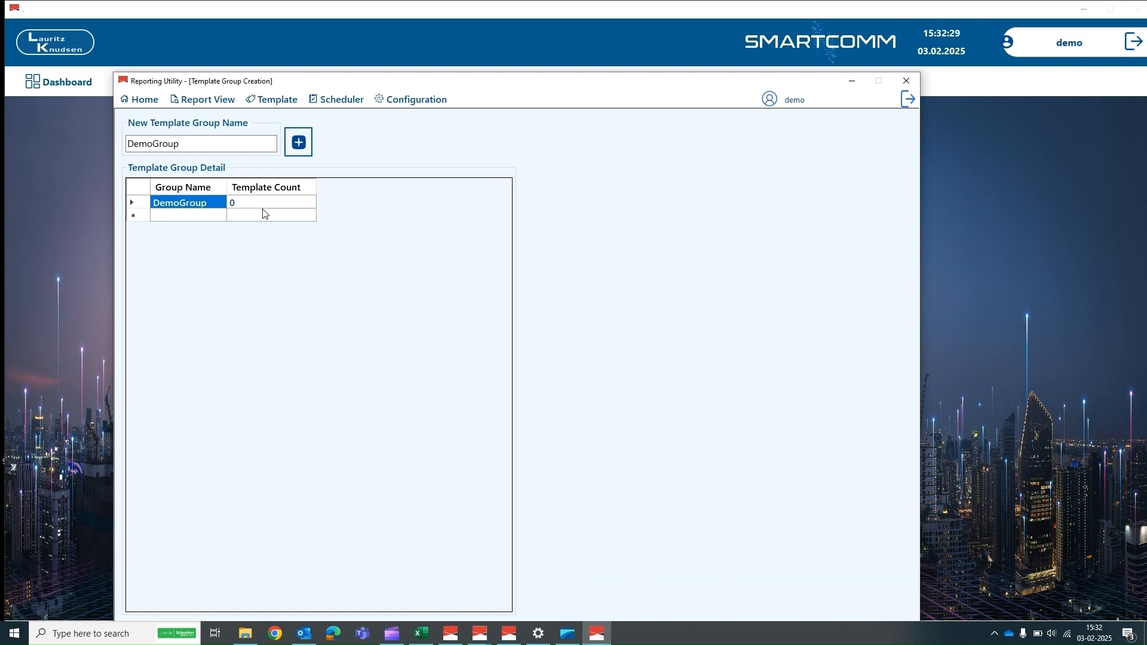
left_click(266, 103)
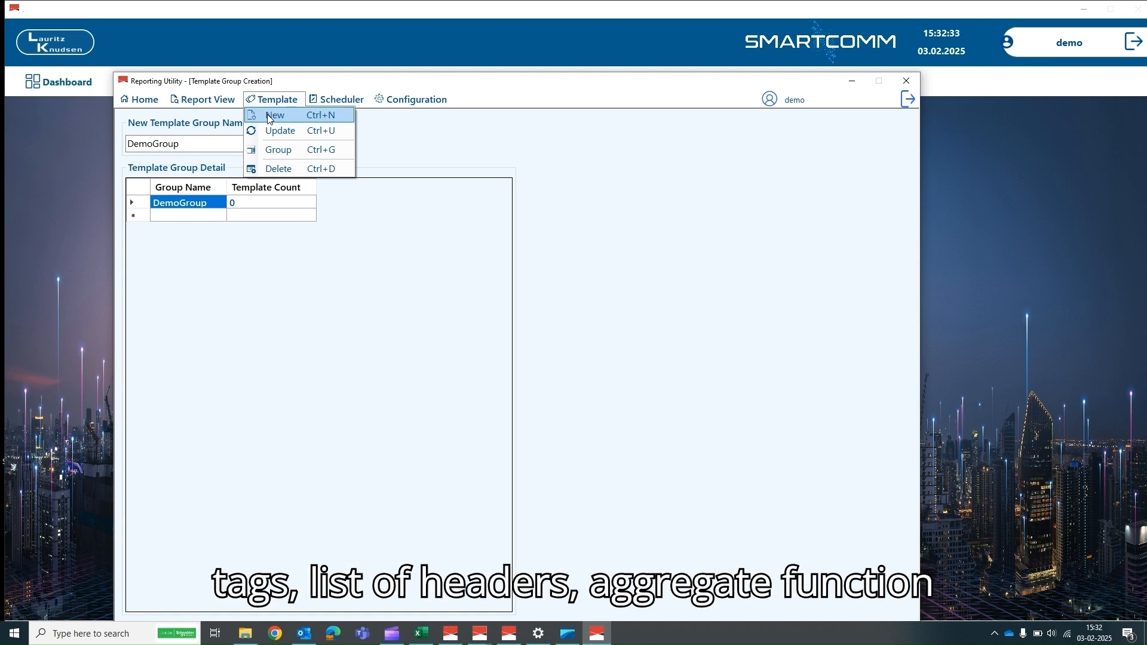
- Create template 'DemoTemplate' in DemoGroup with report title 'Demo Report Generation'
left_click(270, 117)
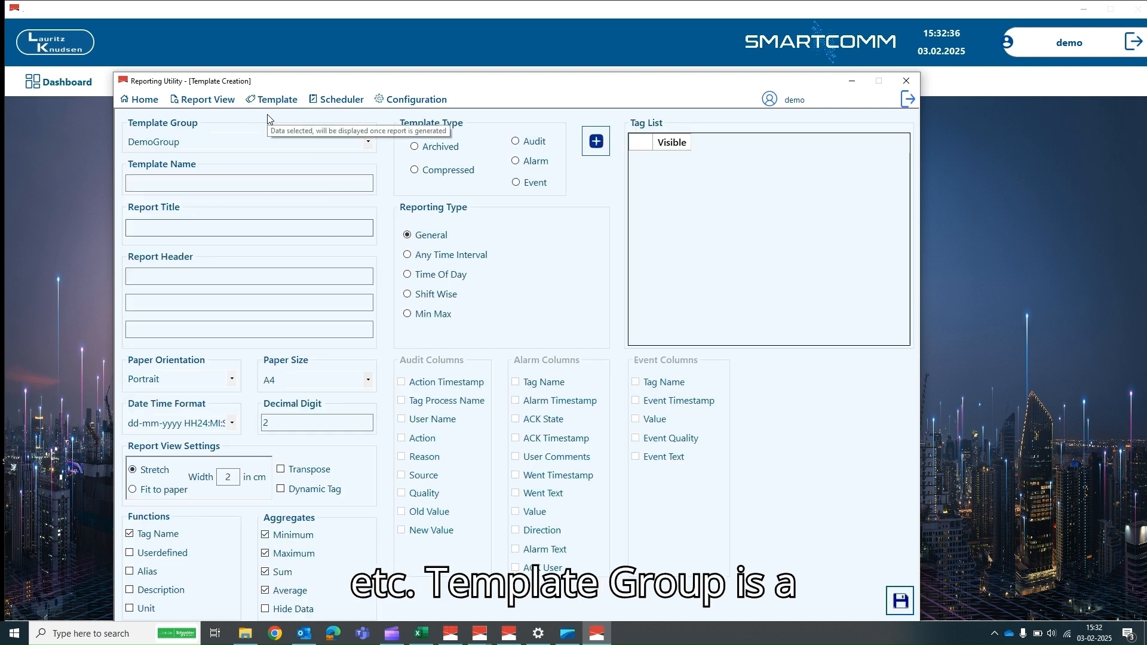
left_click(368, 142)
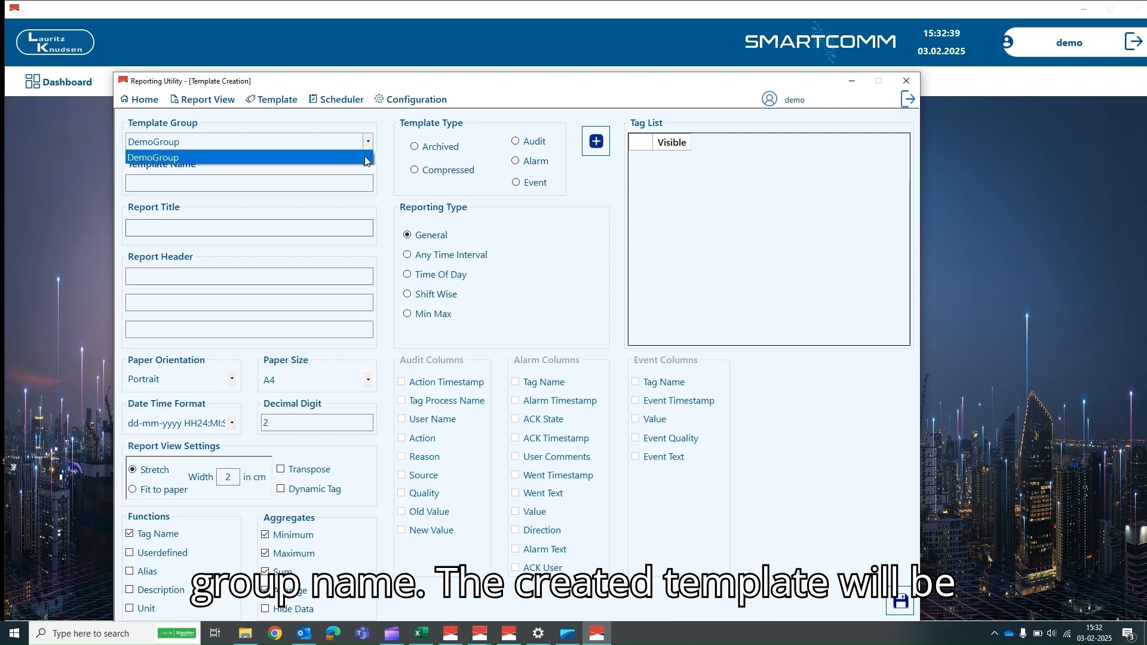
left_click(366, 159)
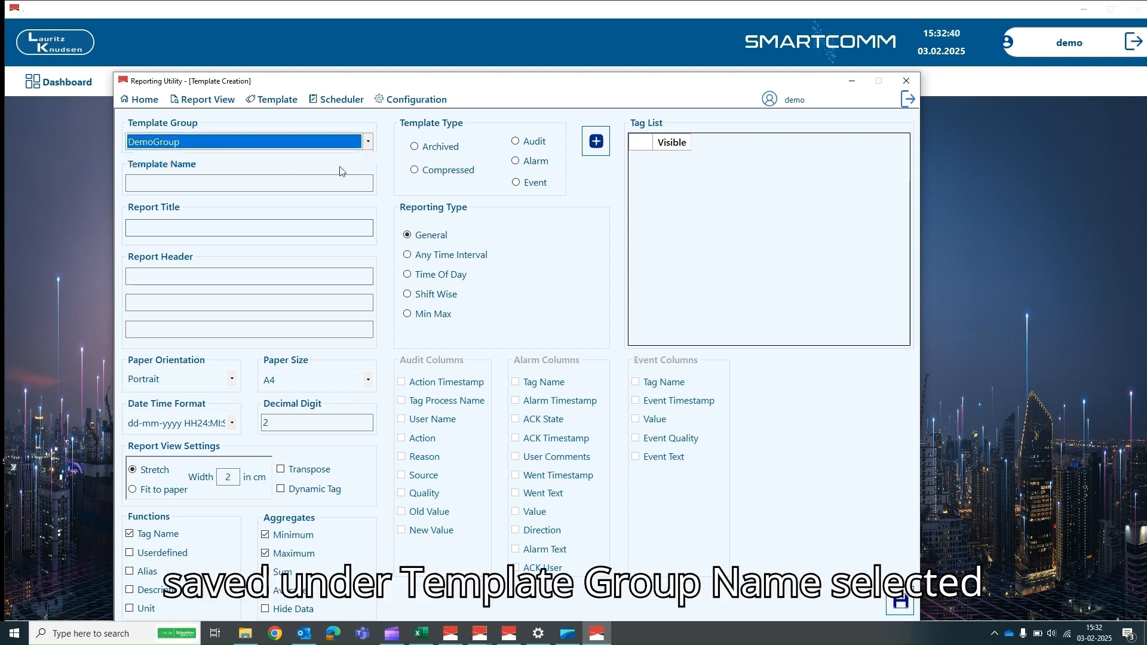
left_click(211, 184)
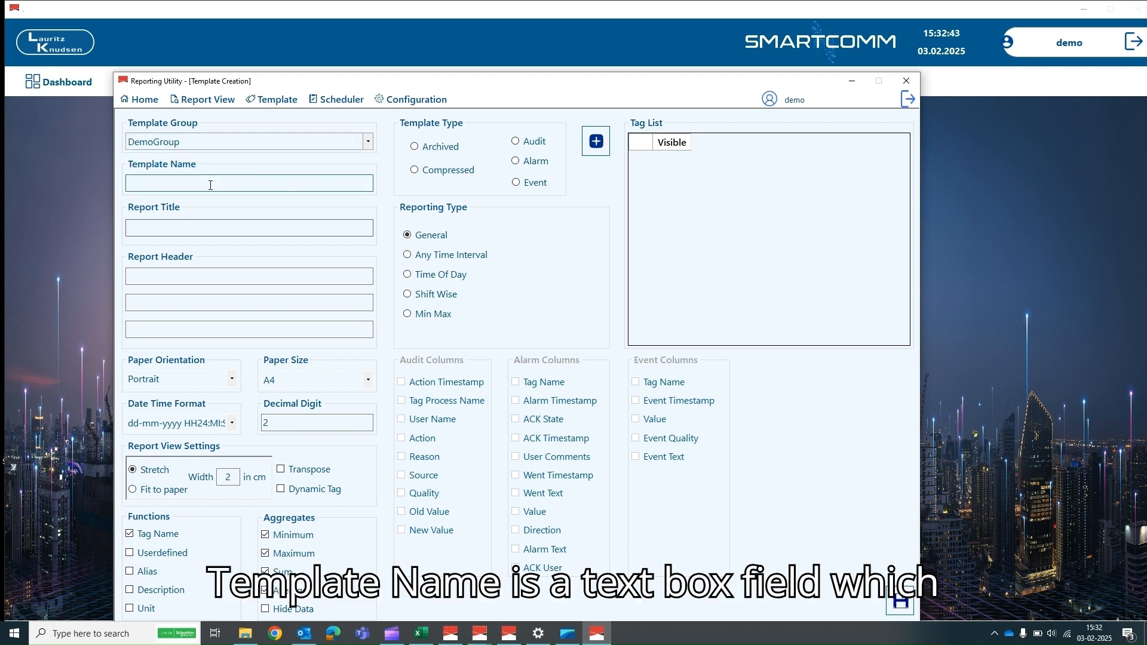
type("D")
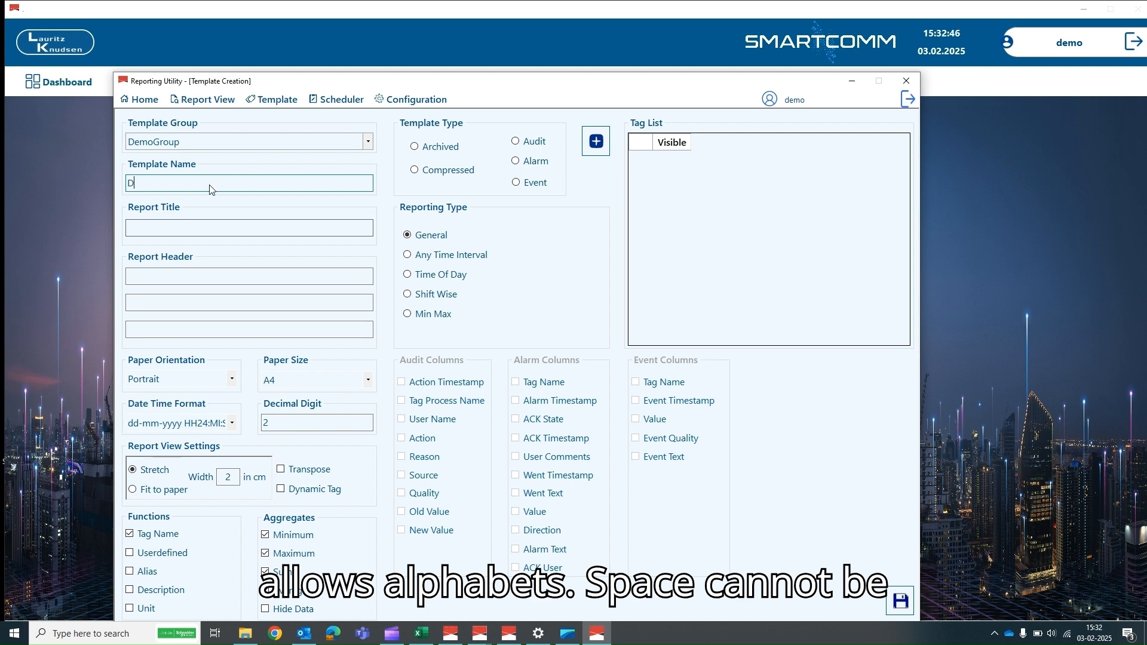
type("emoTempla")
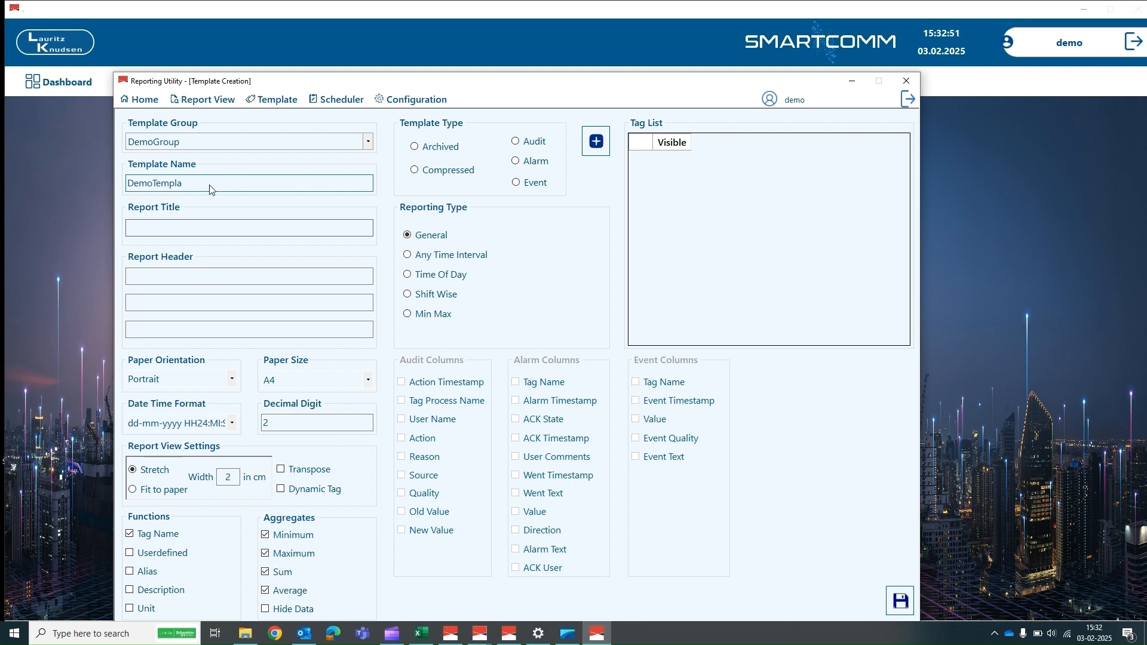
type("te")
left_click(149, 230)
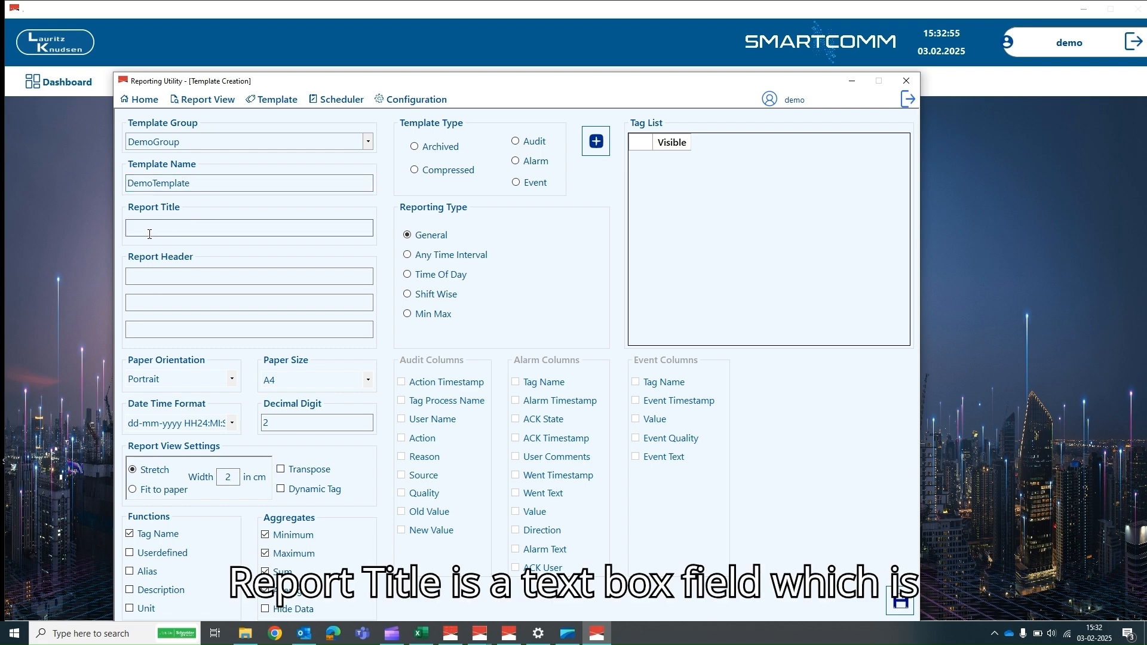
type("De")
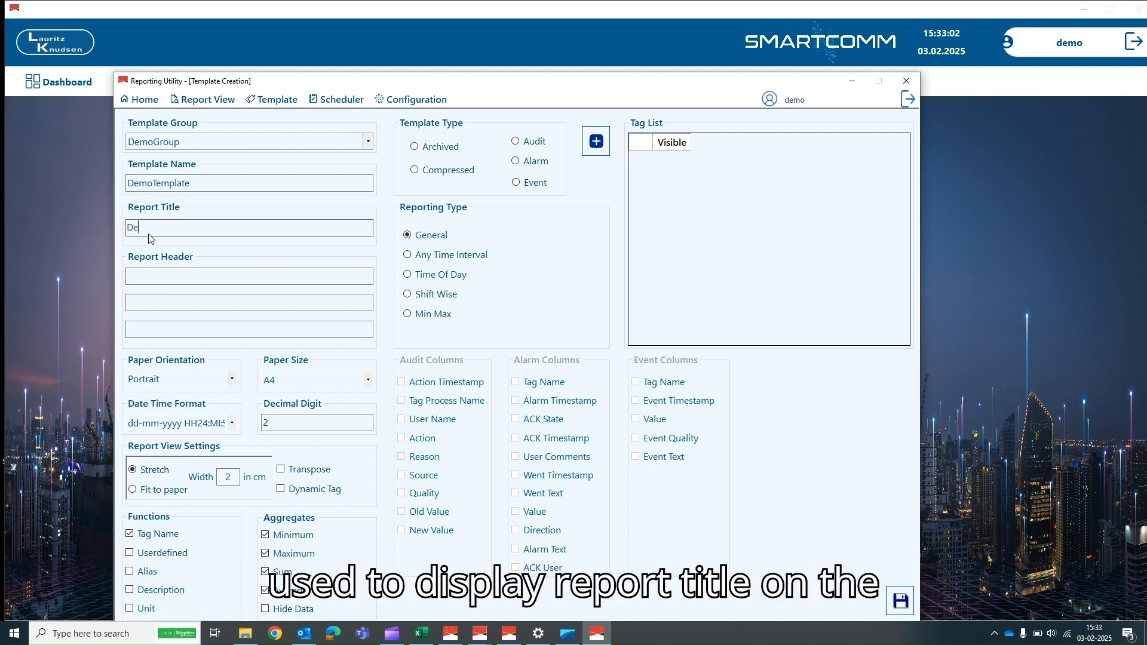
type("mo Report Gen")
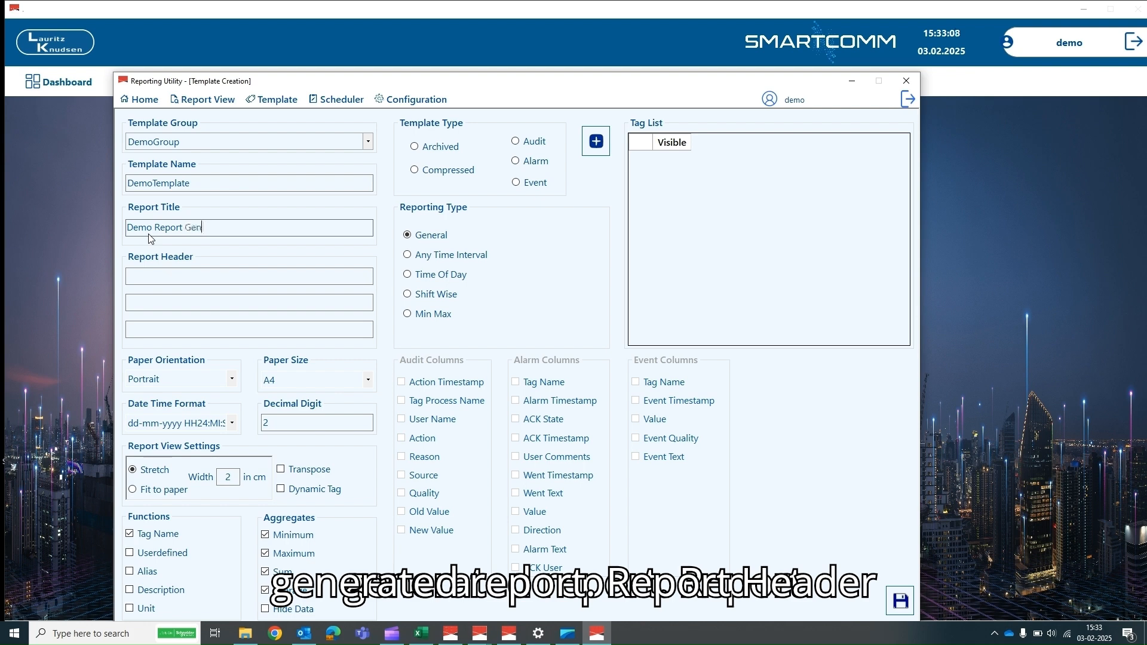
type("eration")
- Enter the report headers 'Value Details', 'ST Opening tag' and 'Demo Data'
left_click(141, 273)
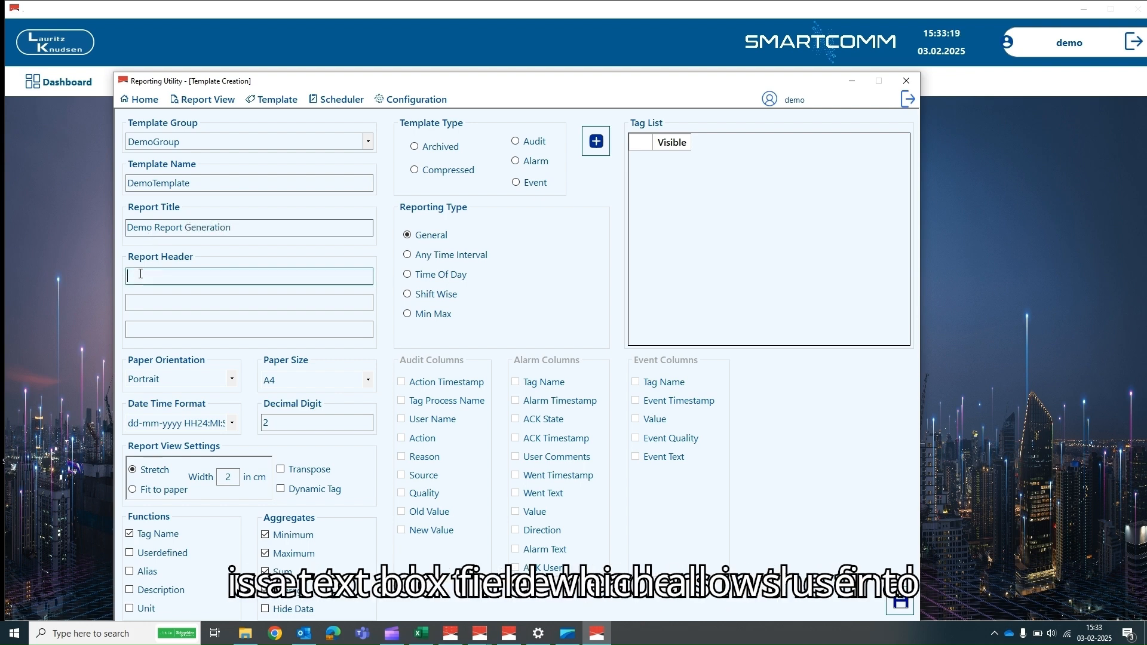
type("Value Det")
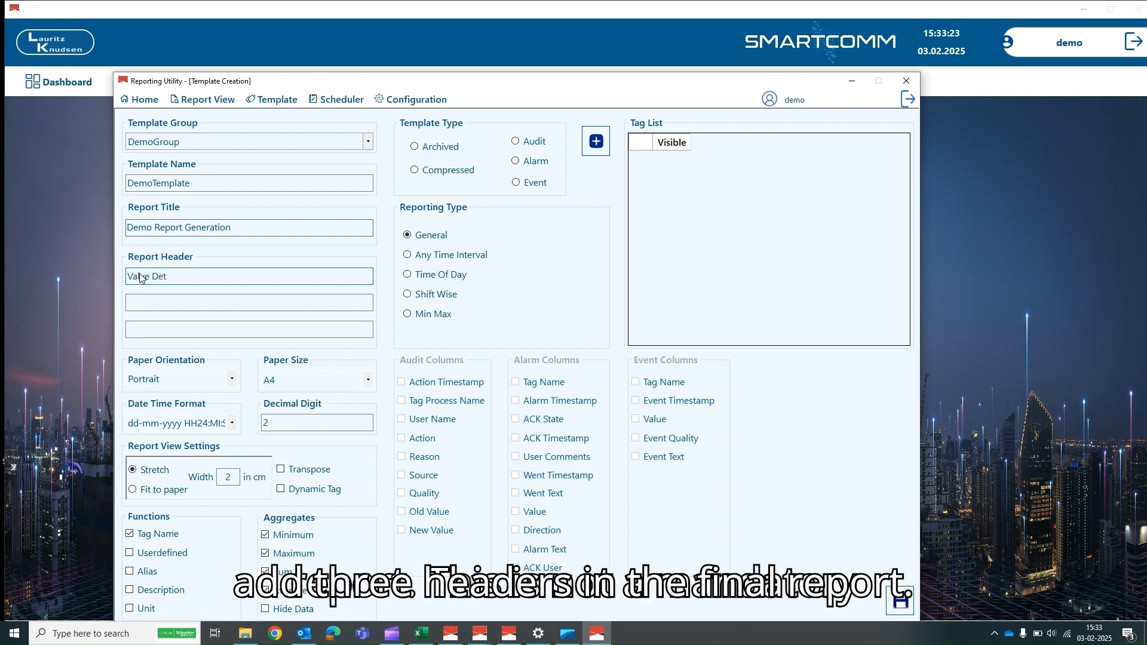
type("ails")
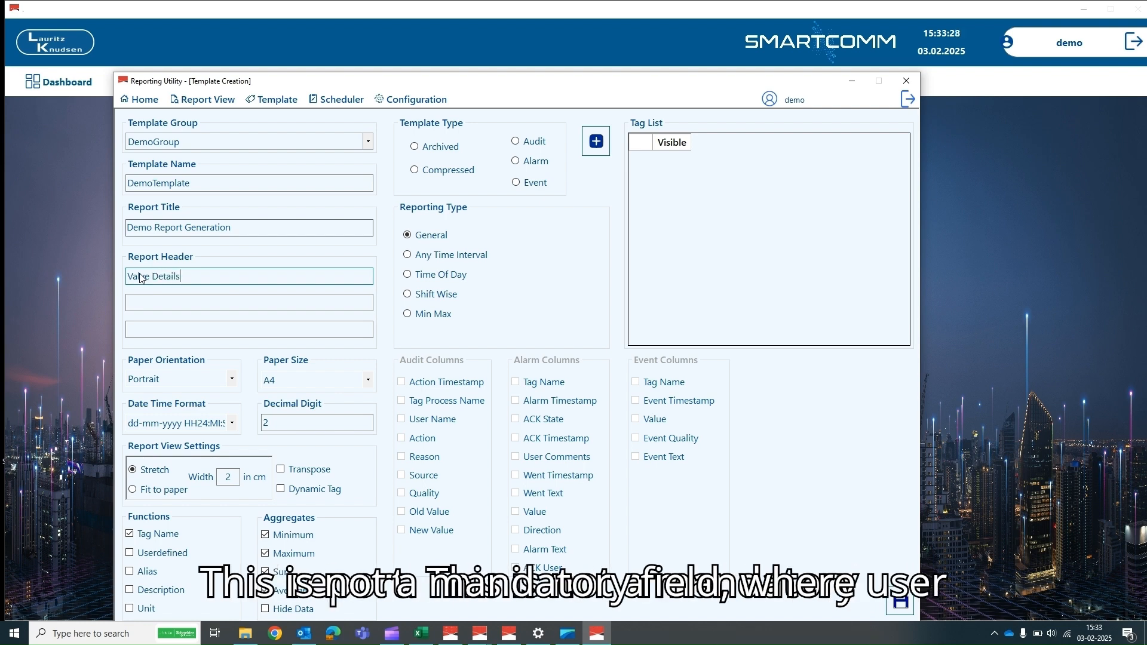
left_click(141, 303)
type("ST")
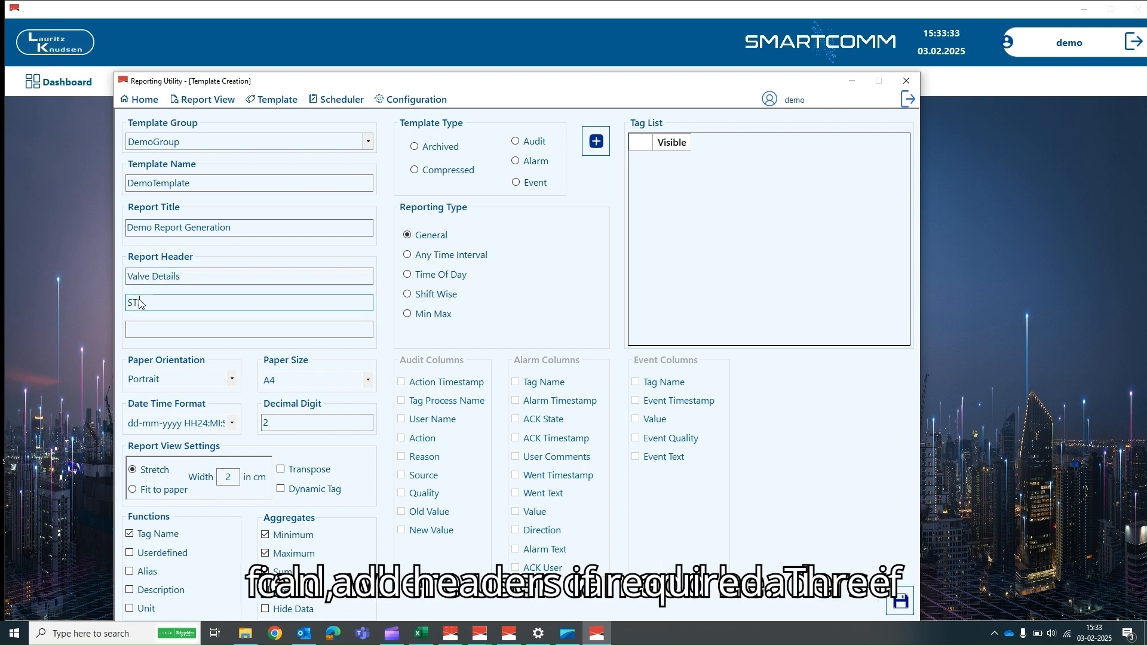
type(" Opening tag")
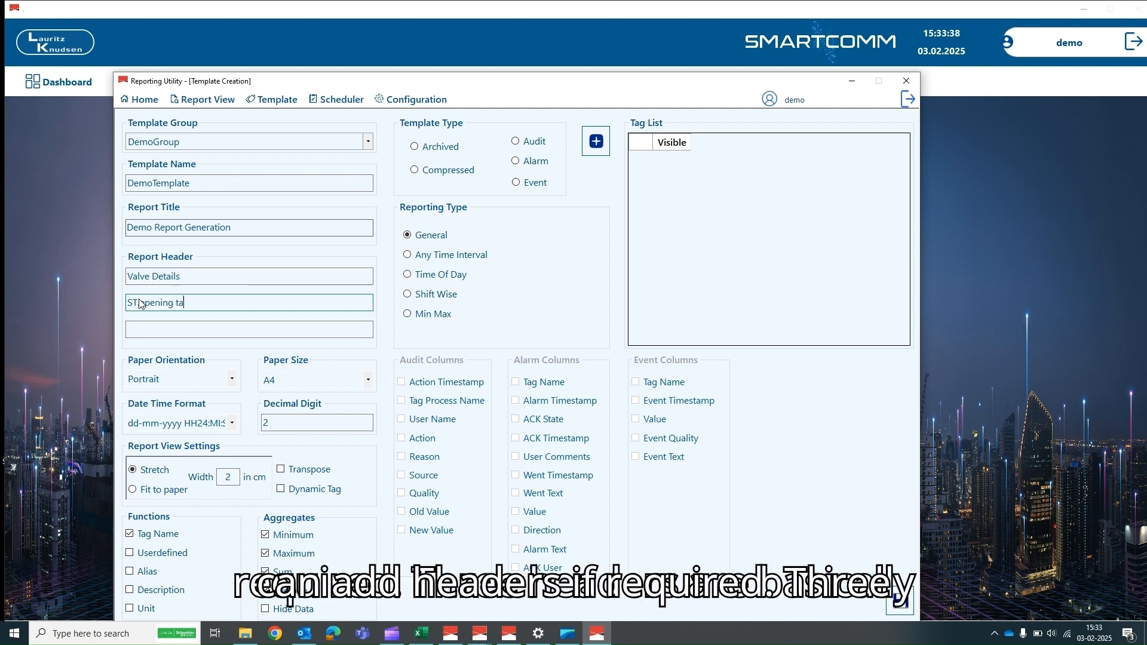
left_click(141, 329)
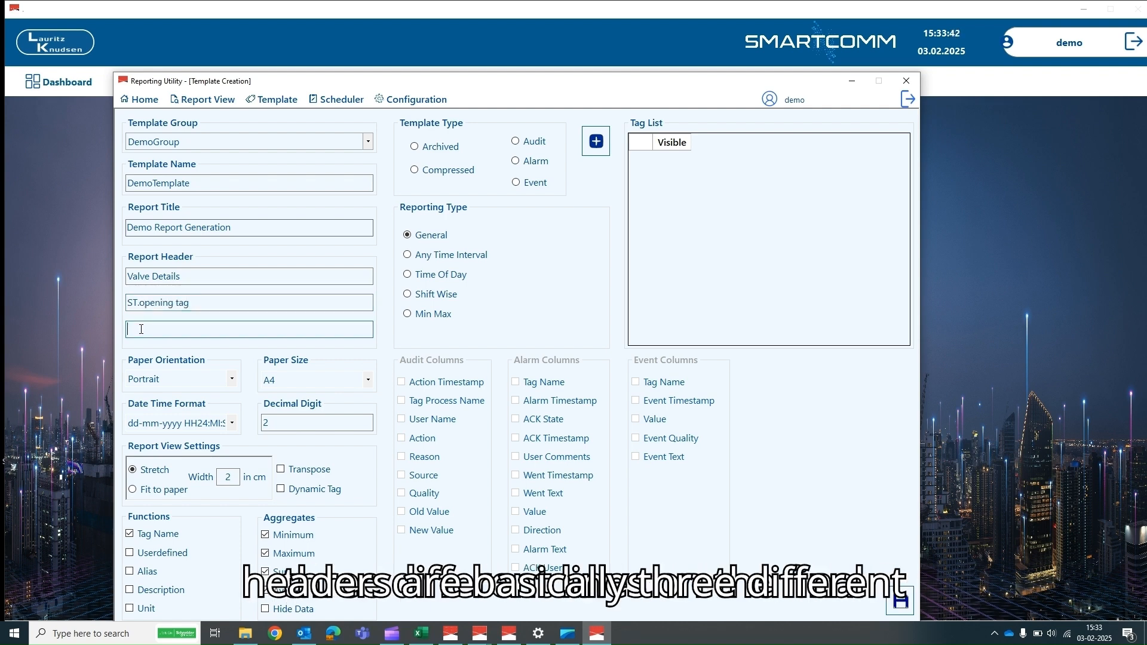
type("Demo Data")
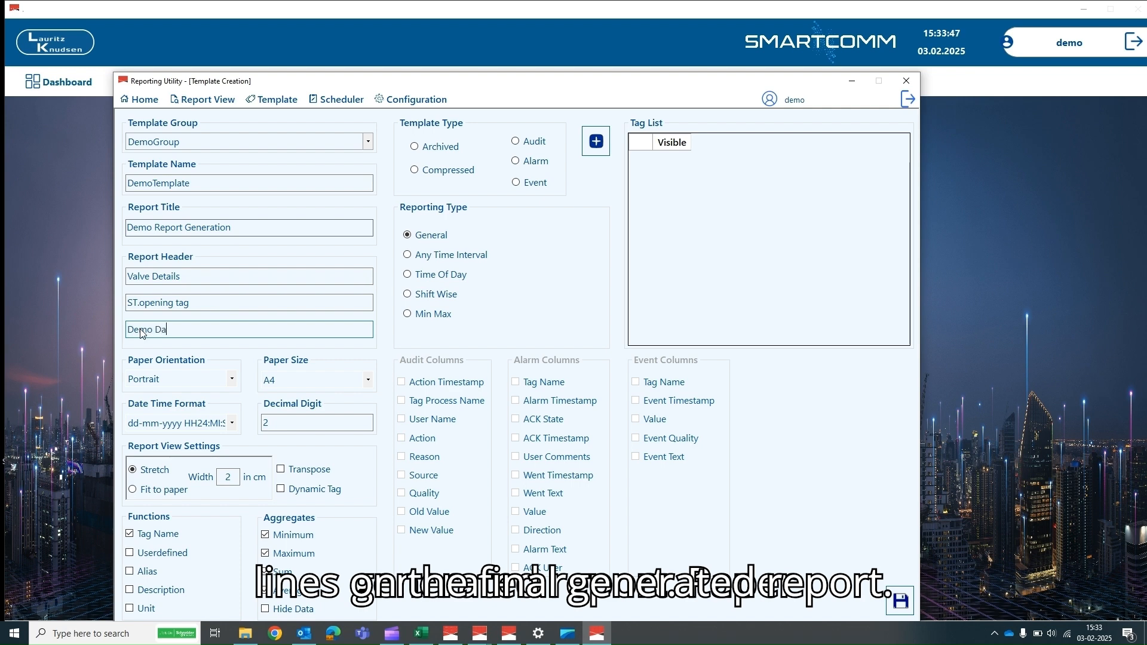
left_click(232, 380)
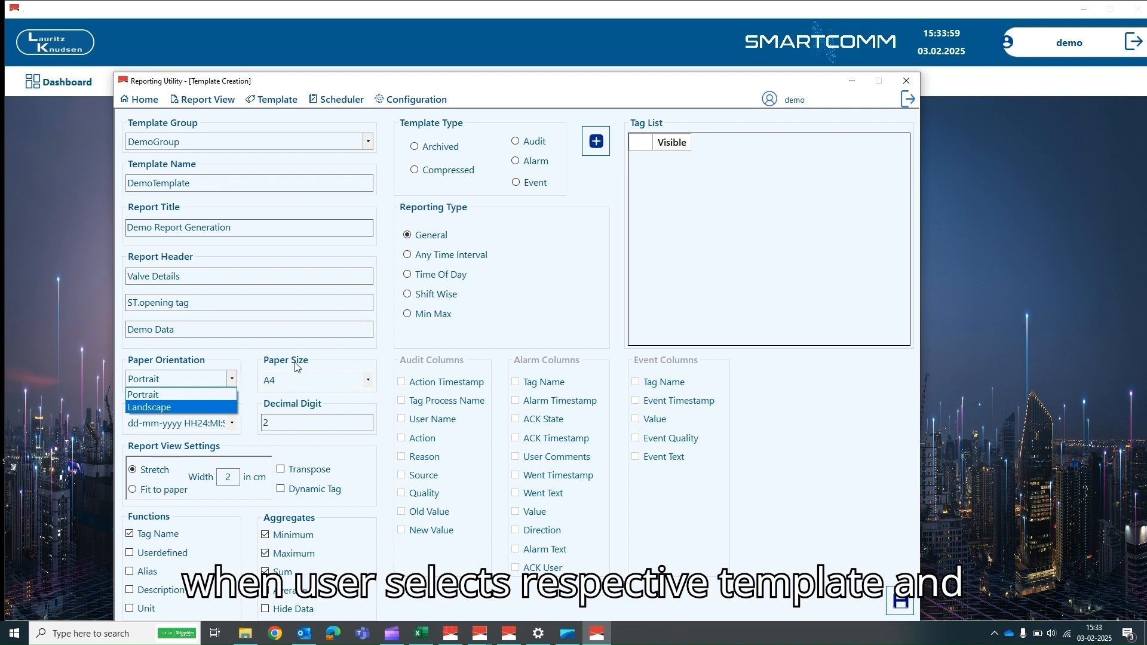
left_click(371, 384)
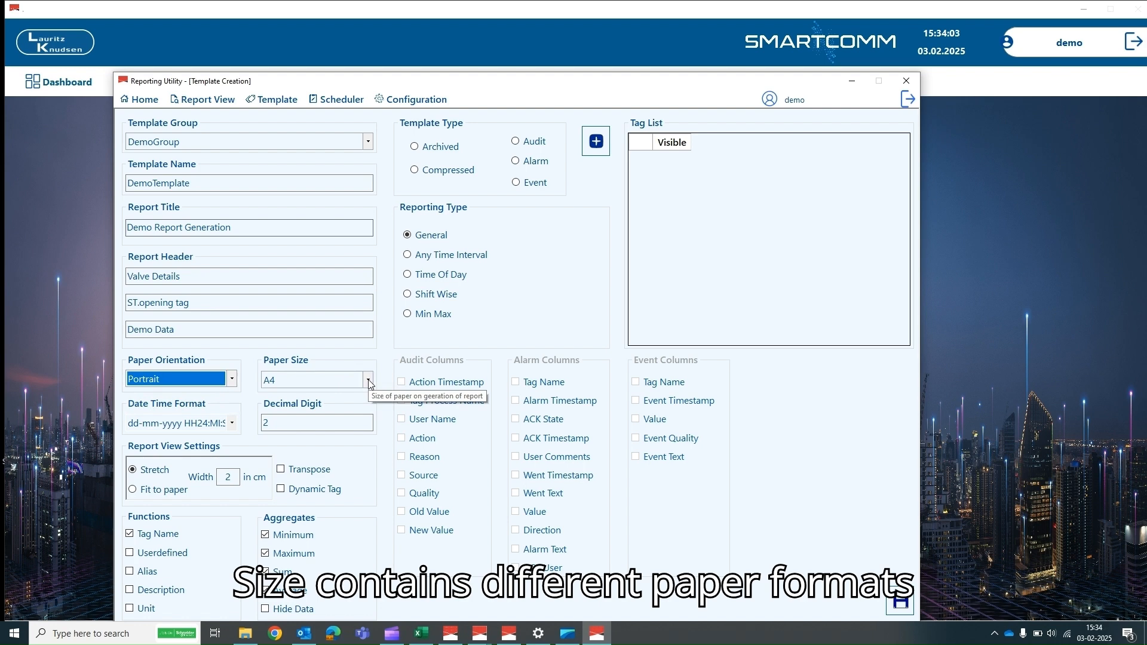
left_click(369, 381)
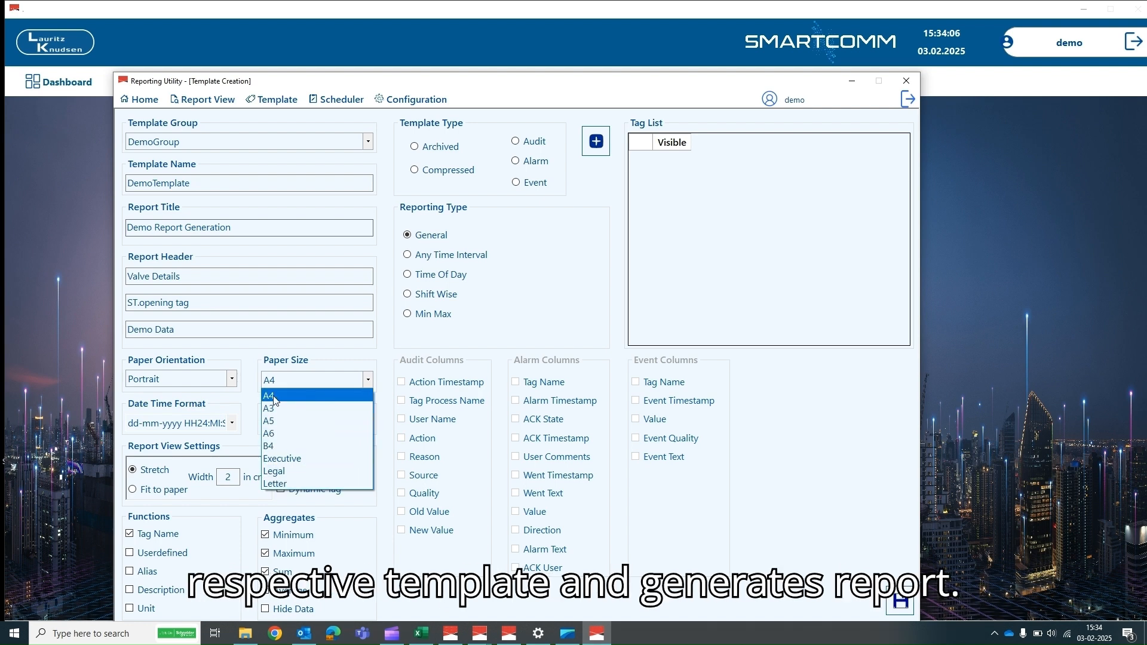
left_click(233, 426)
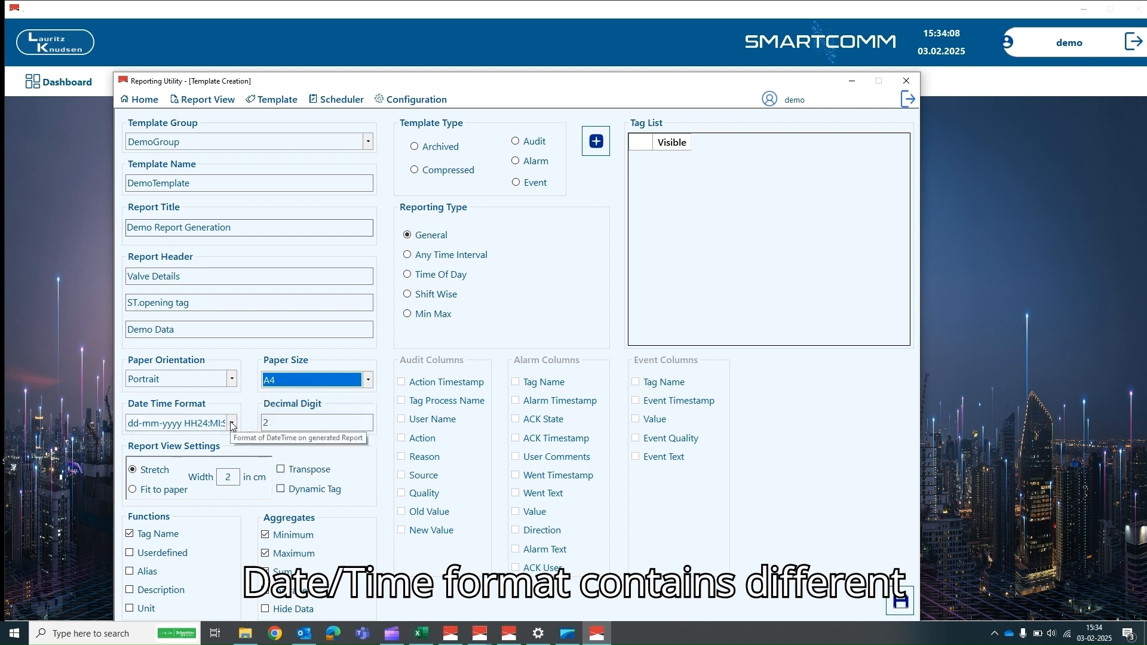
left_click(232, 425)
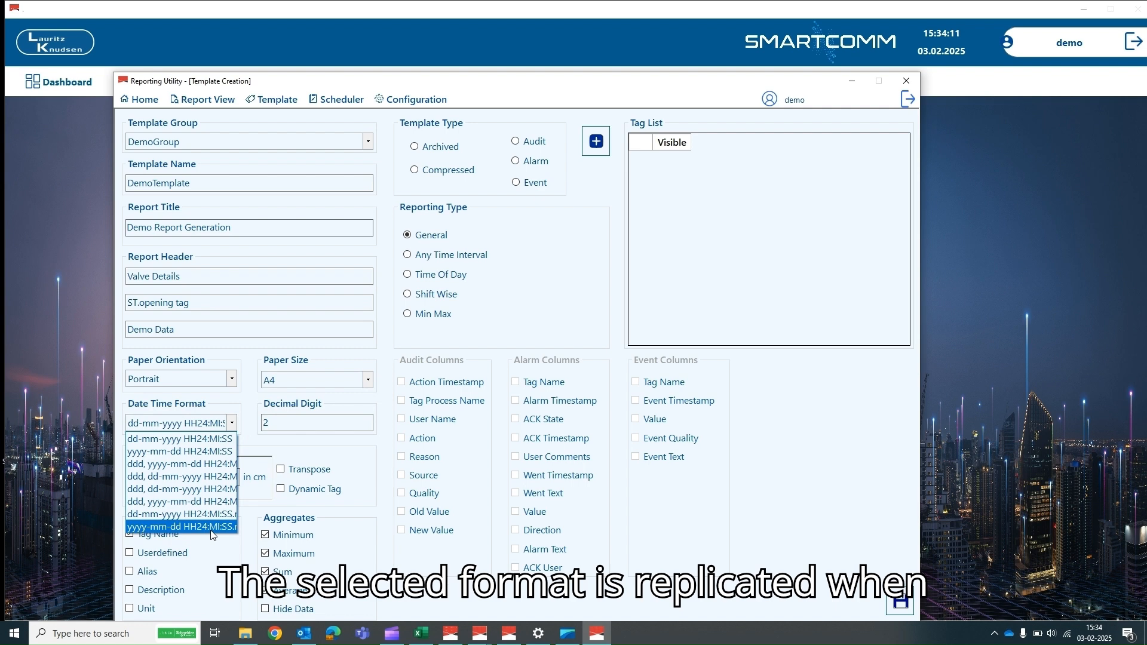
left_click(222, 439)
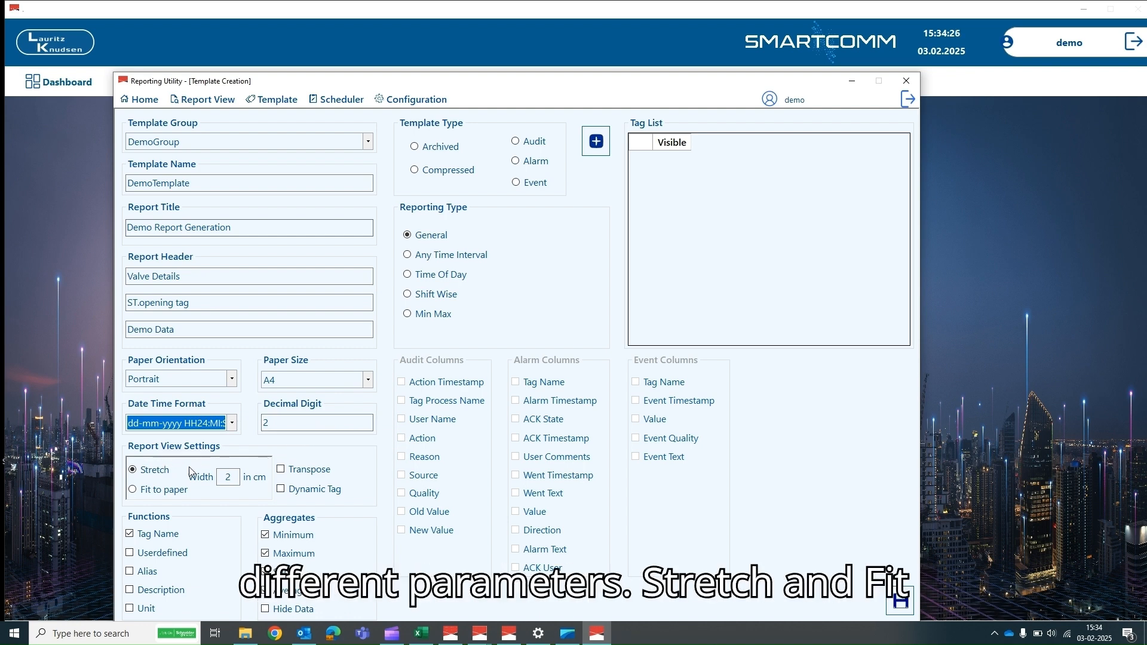
- Switch Report View Settings from Stretch to Fit to paper
left_click(133, 490)
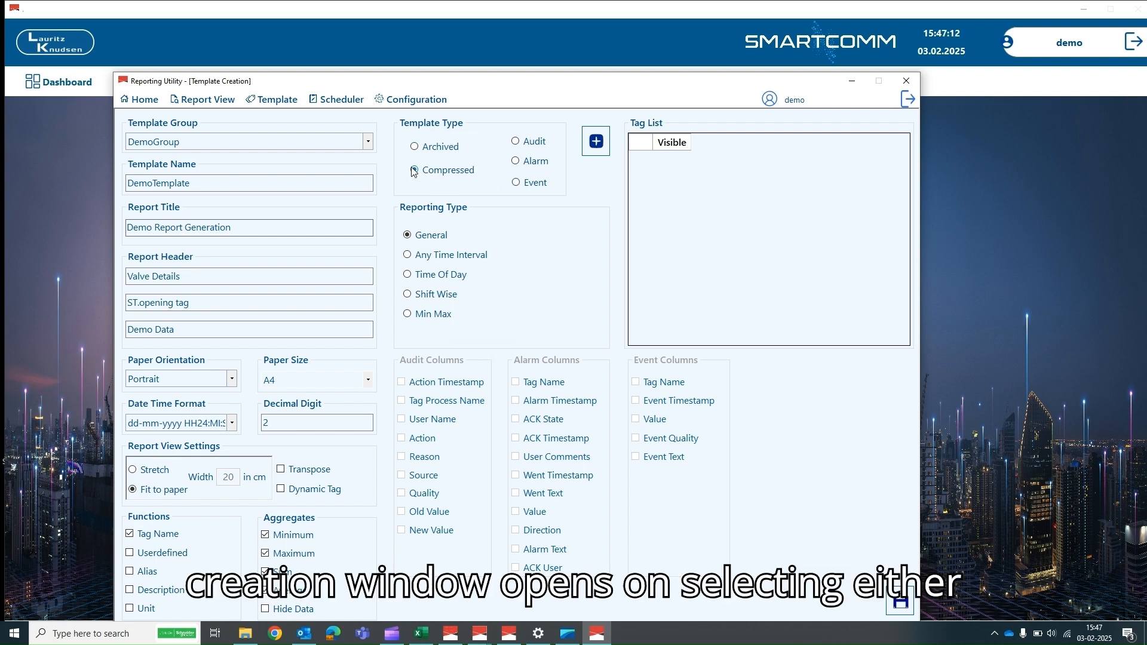
- Set the template to Compressed and add Valve1.ST.Opening with 5 Min interval and Start Val
left_click(414, 171)
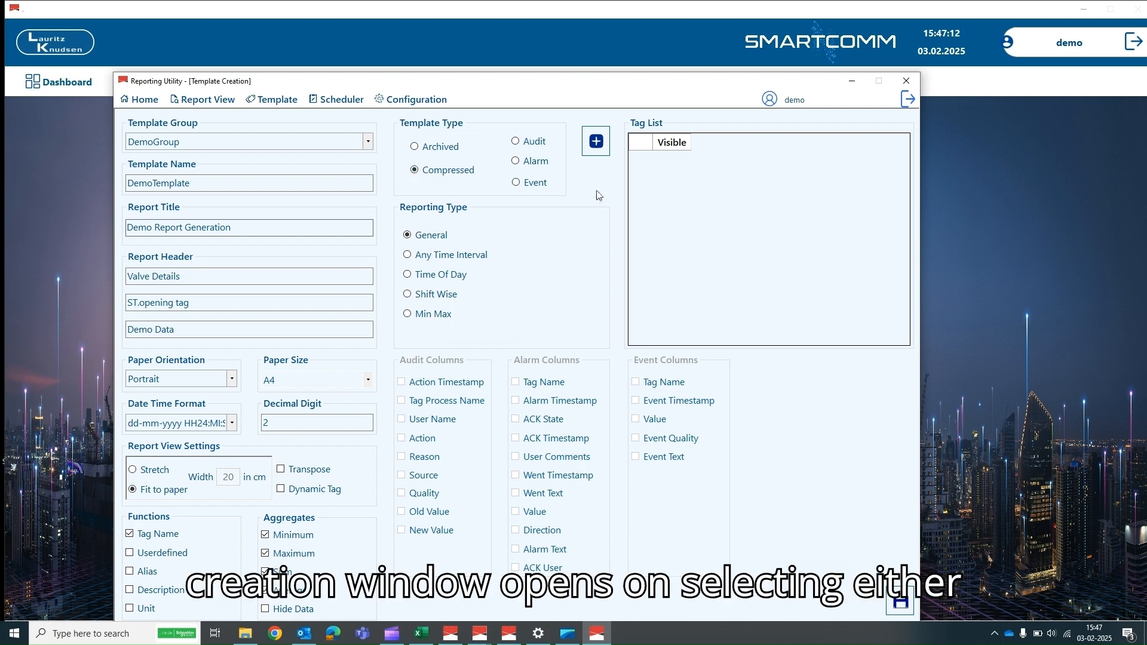
left_click(598, 142)
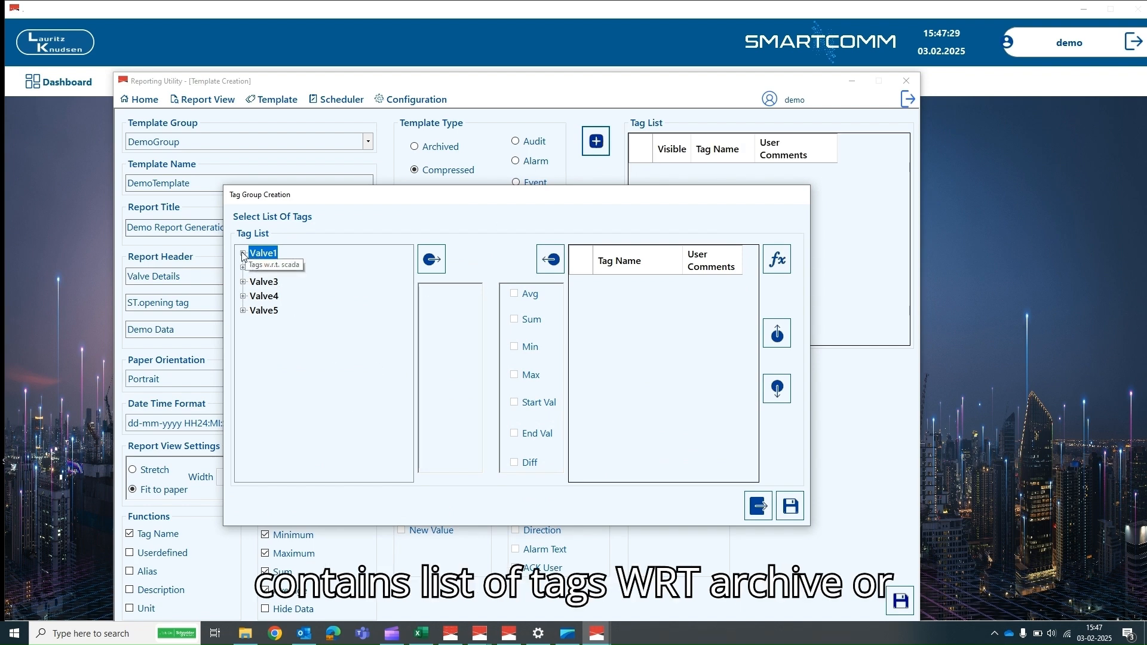
left_click(244, 254)
left_click(254, 282)
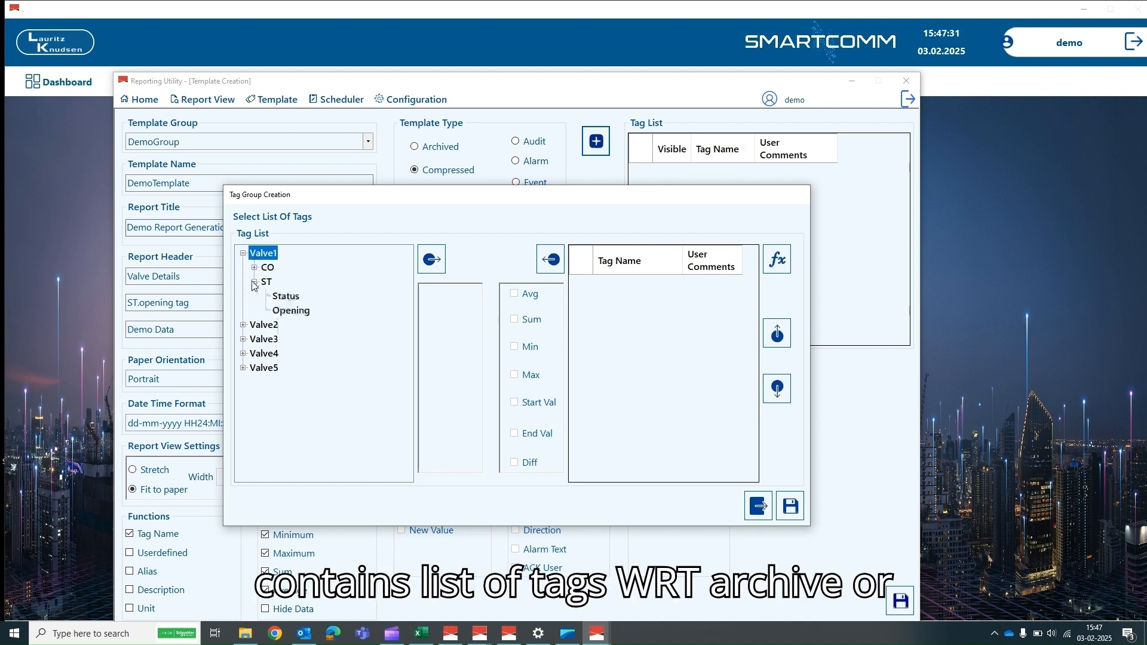
left_click(289, 311)
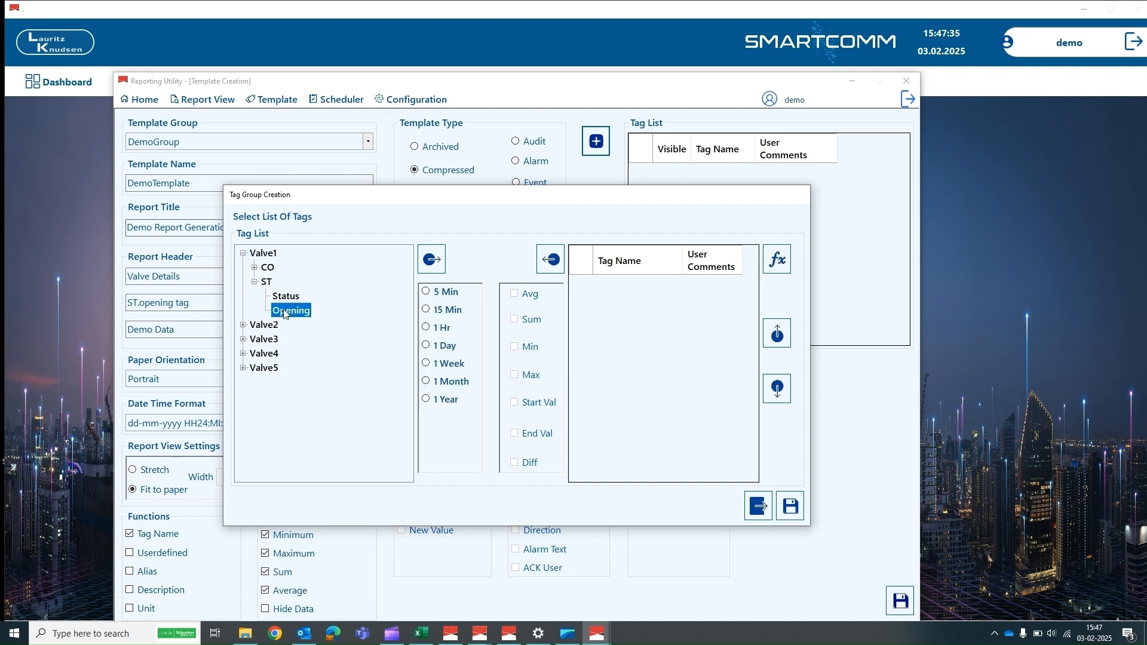
left_click(425, 291)
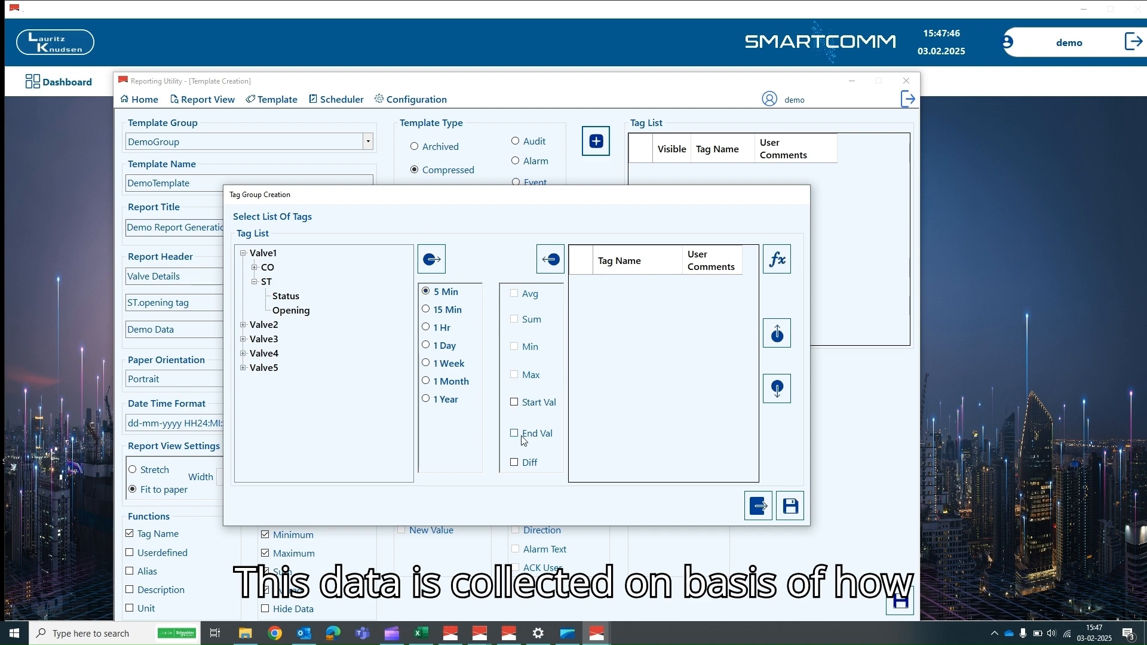
left_click(515, 402)
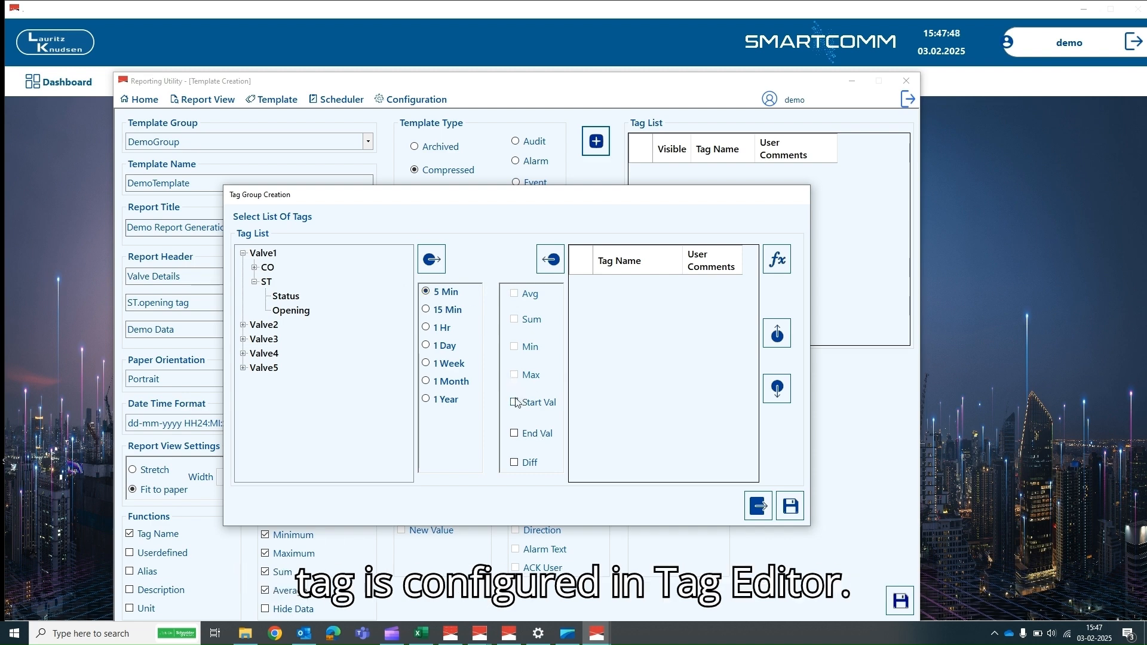
left_click(430, 260)
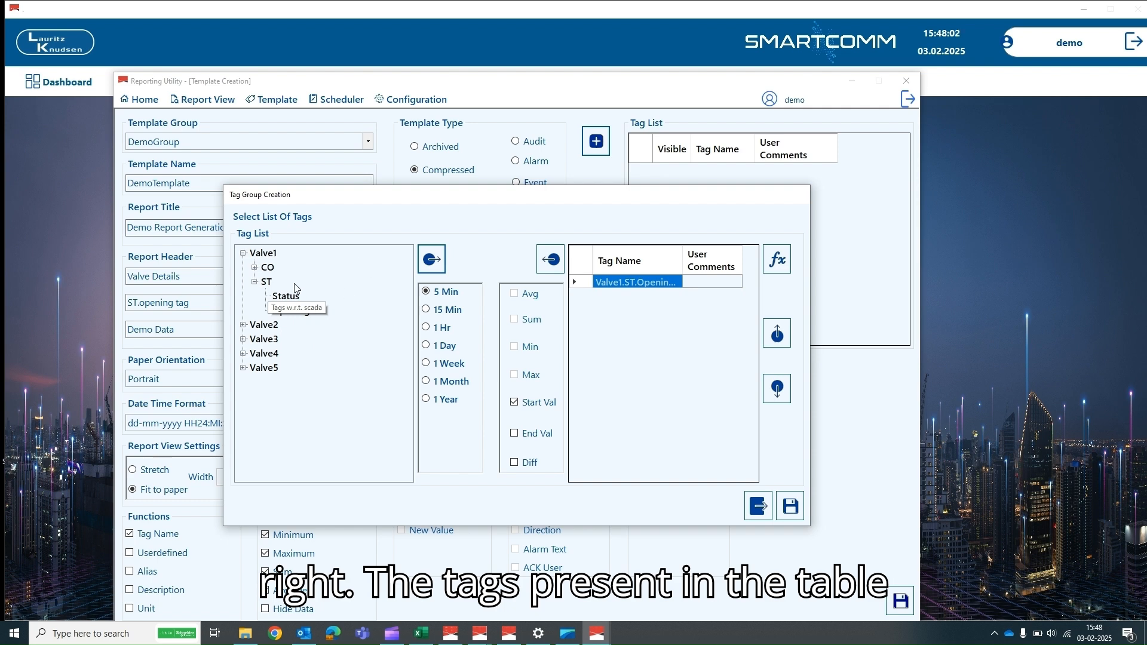
- Add Valve1.ST.Opening again with End Val, plus Valve2.ST.Opening, to the selected tags
left_click(283, 314)
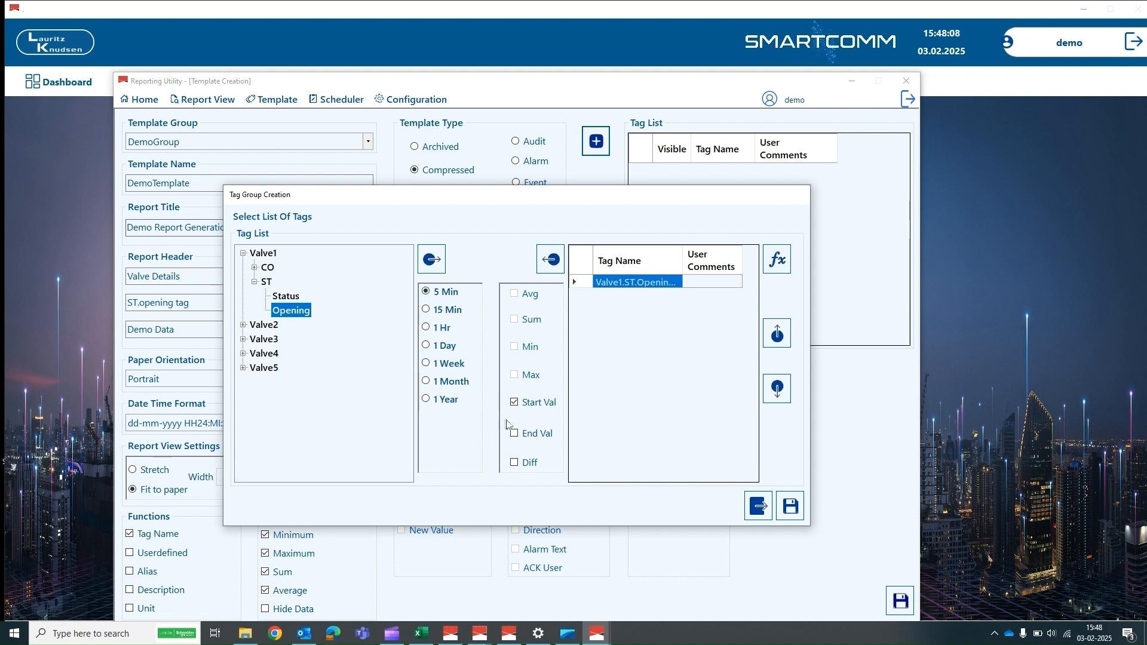
left_click(514, 433)
left_click(431, 259)
left_click(243, 325)
left_click(255, 354)
left_click(291, 411)
left_click(431, 259)
- Give the three tags comments 'V1 startVal', 'V1 endVal' and 'V2 startVal'
left_click(697, 281)
type("V")
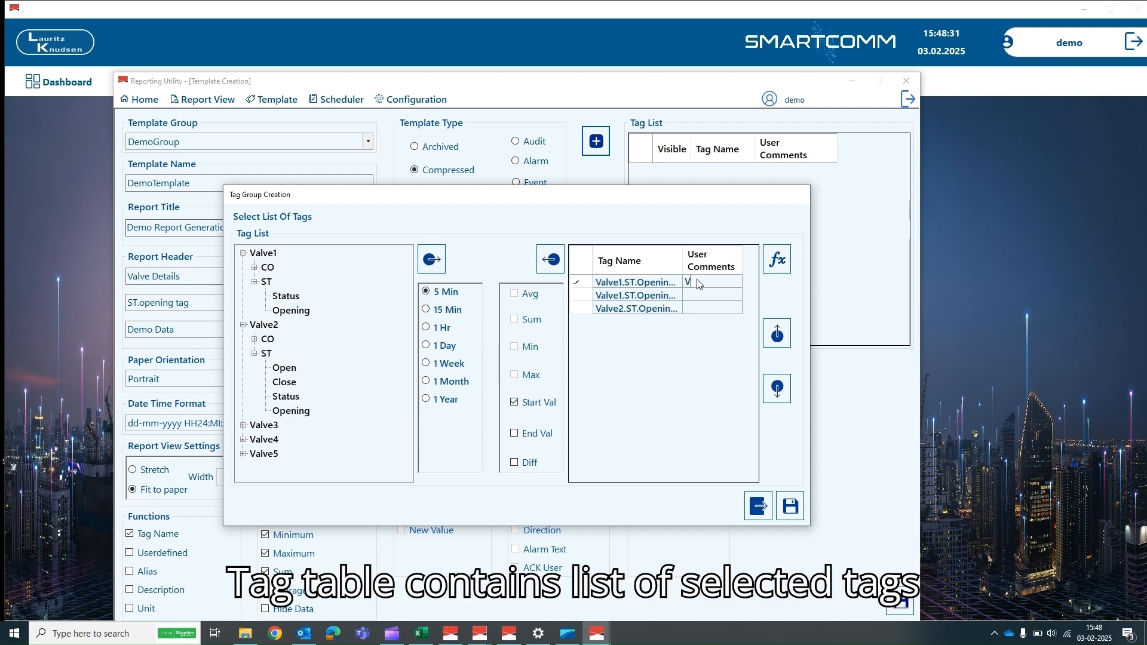
type("1")
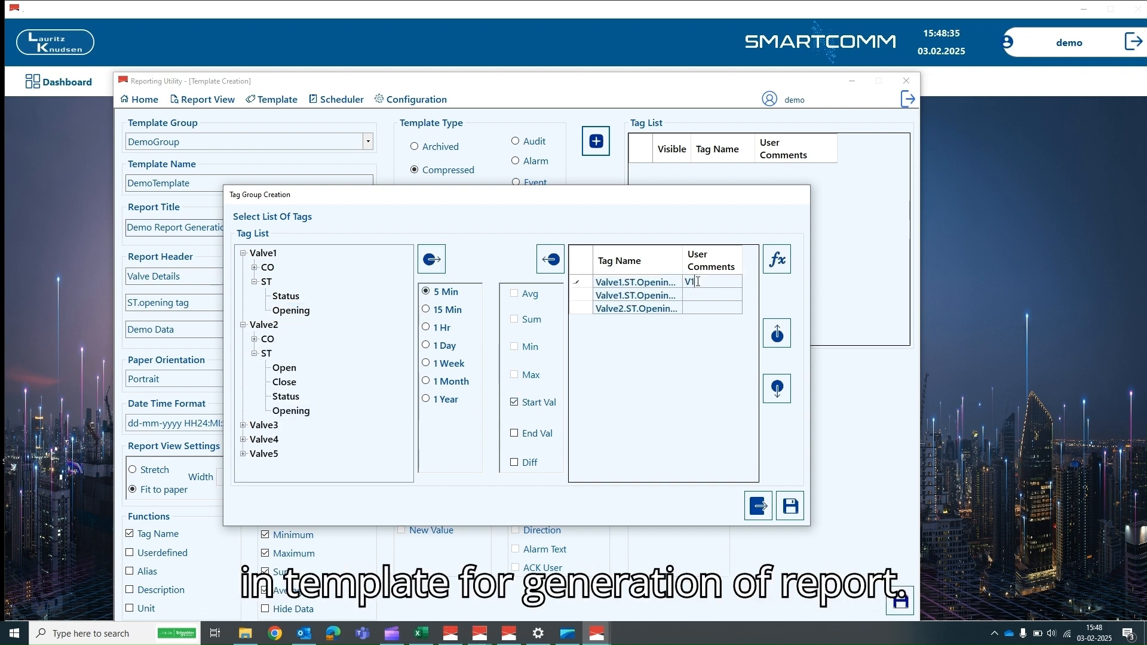
type(" S")
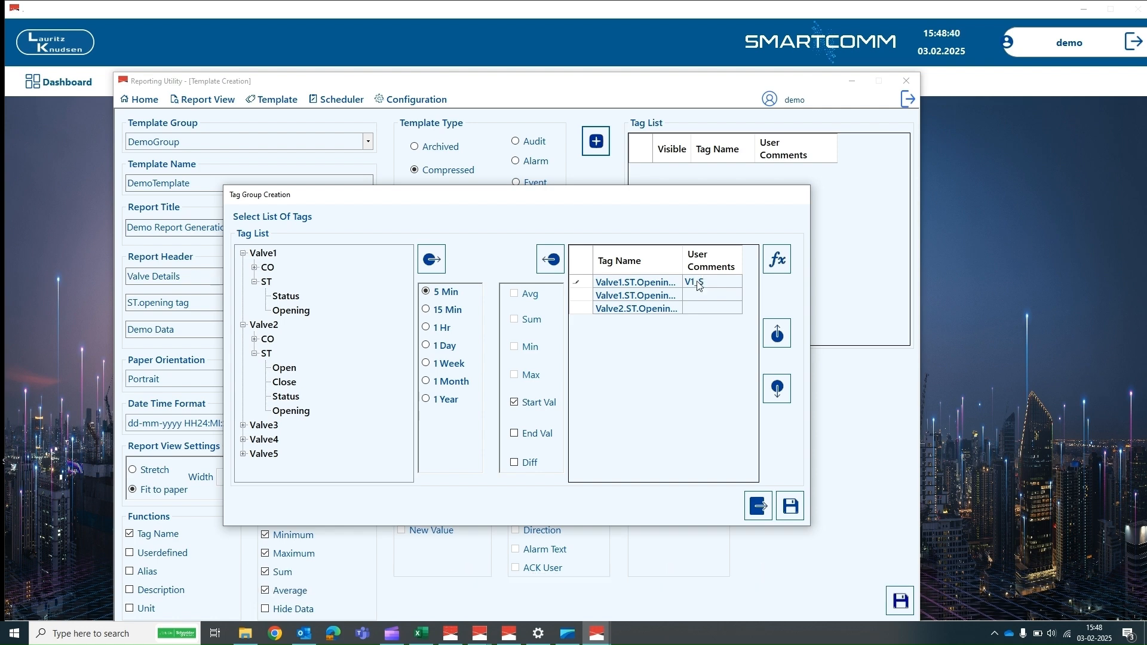
type("tartva")
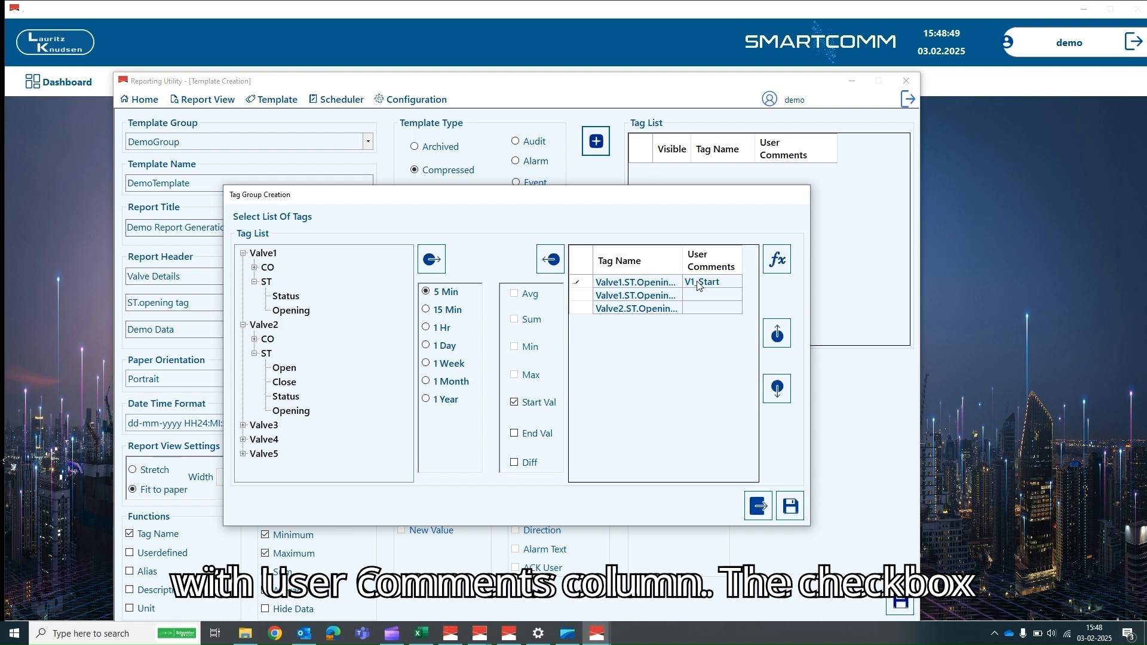
key("BackSpace")
key("BackSpace")
key("BackSpace")
key("BackSpace")
key("BackSpace")
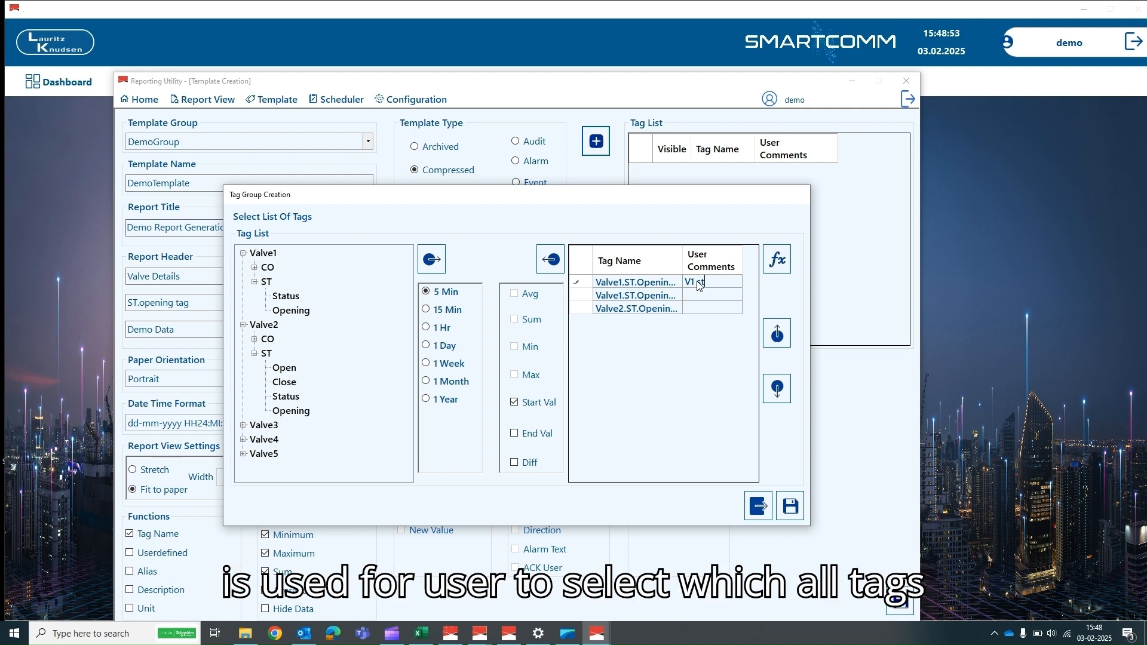
type("startVal")
left_click(692, 295)
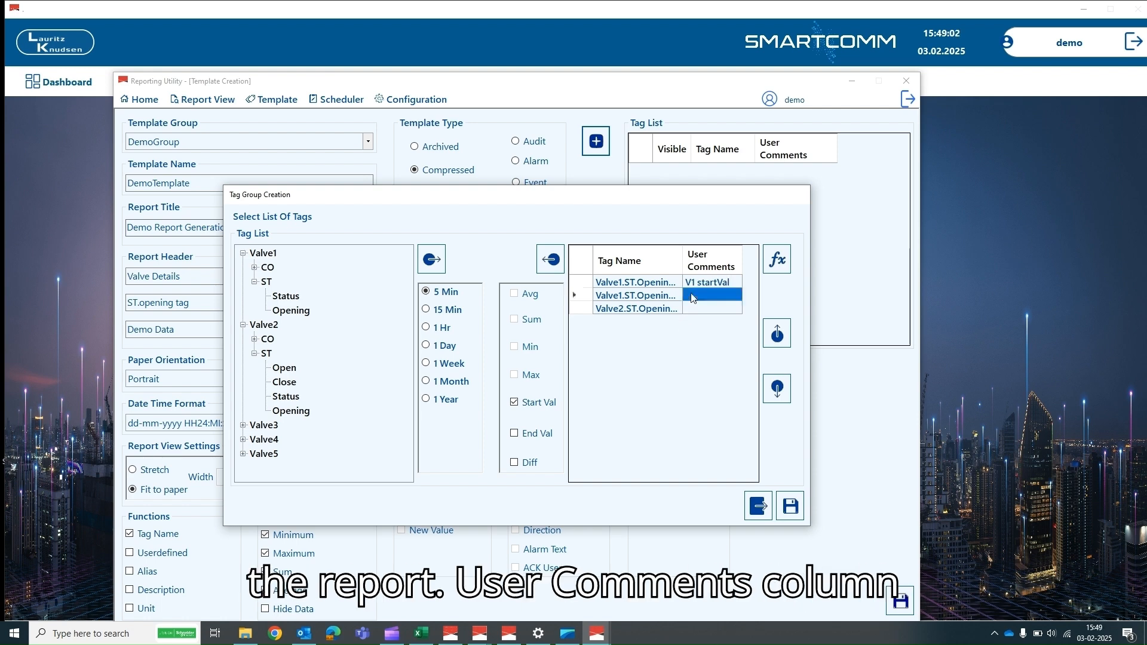
left_click(692, 295)
type("V1 endV")
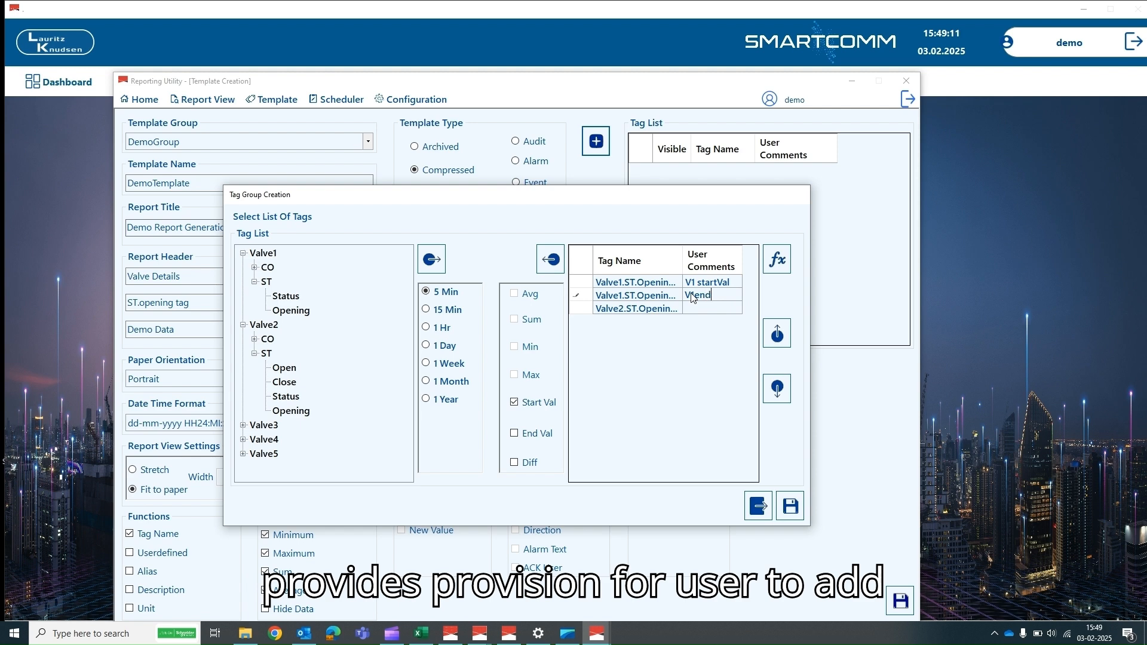
type("al")
left_click(690, 304)
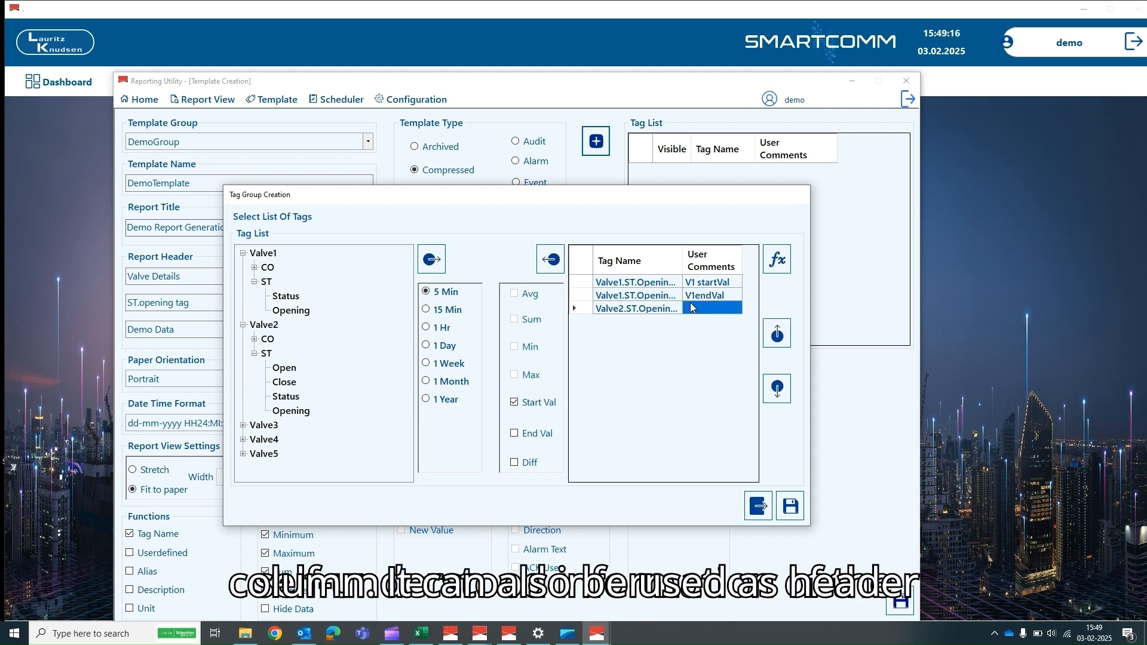
type("V")
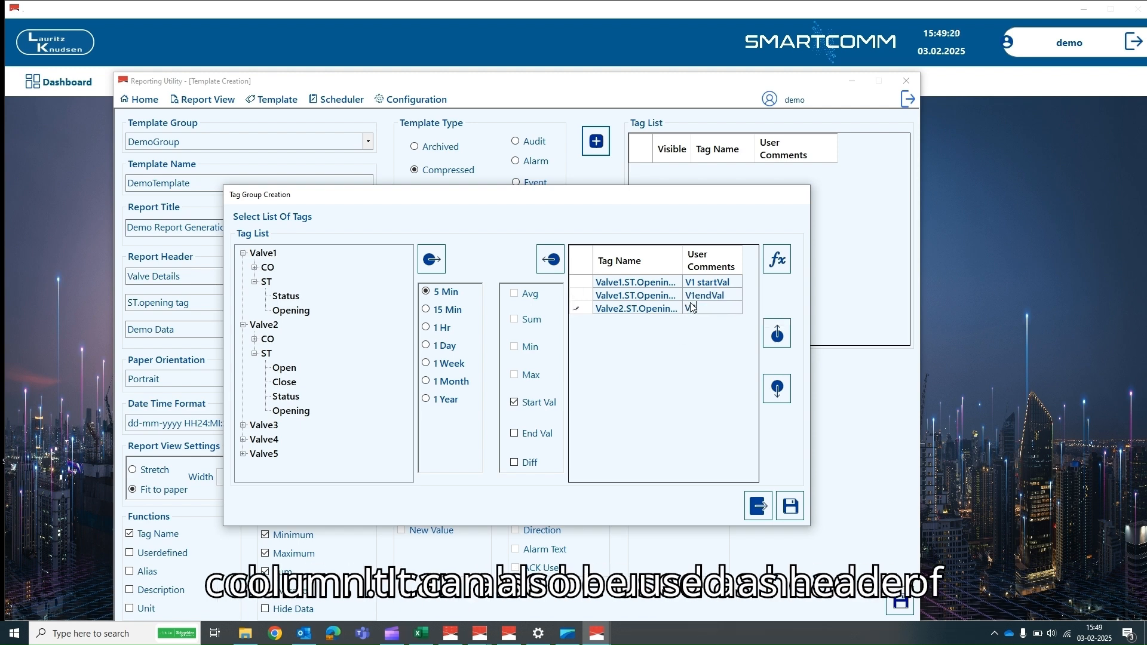
type("2 start")
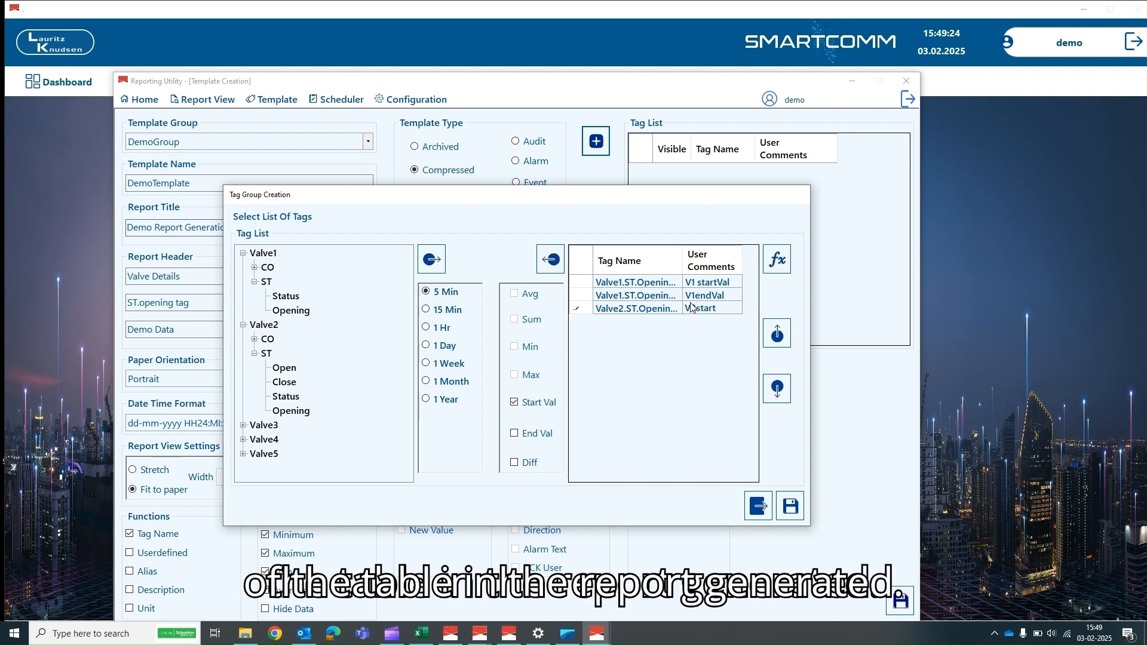
type("Val")
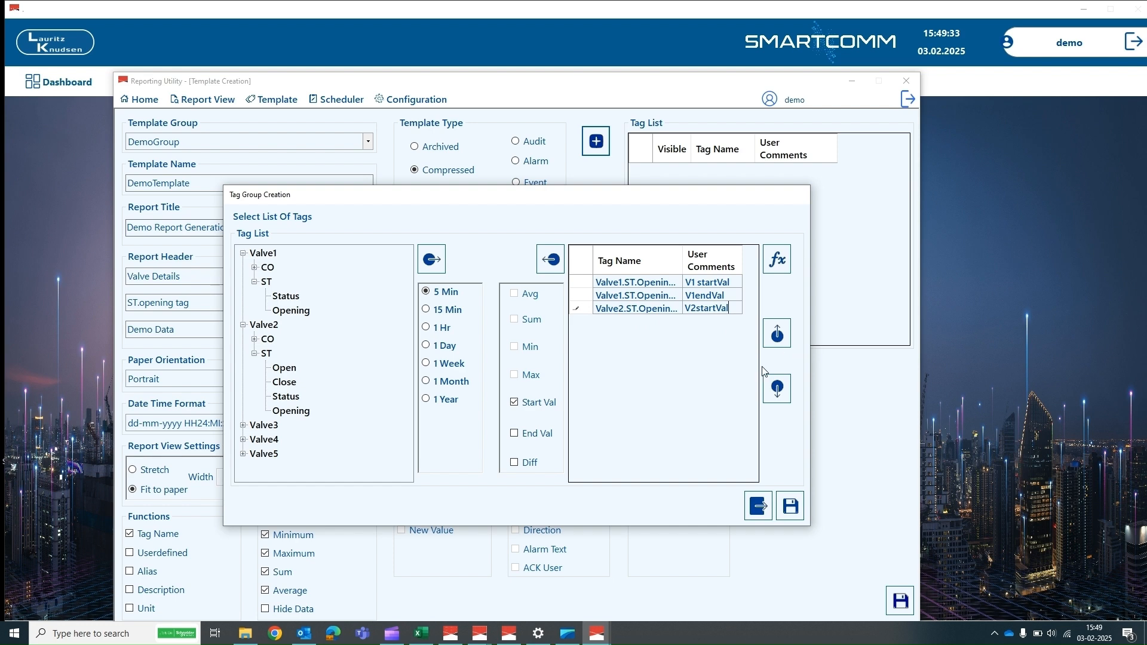
- Move the V1 endVal tag to the bottom of the list and open the formula window
left_click(574, 294)
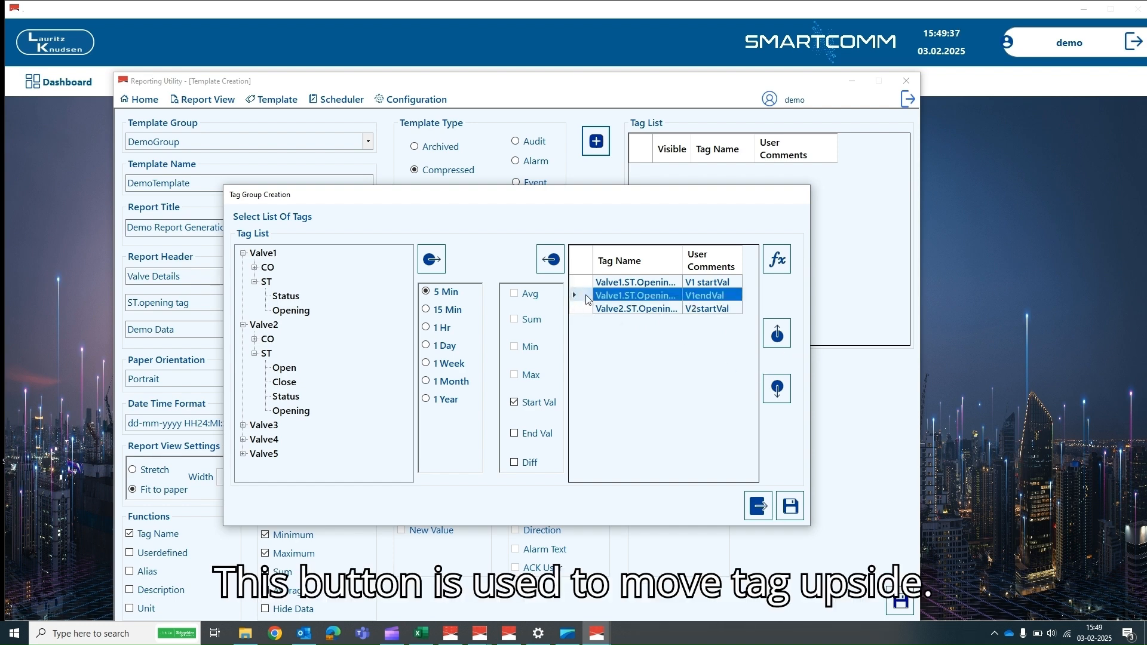
left_click(777, 333)
left_click(786, 393)
left_click(787, 393)
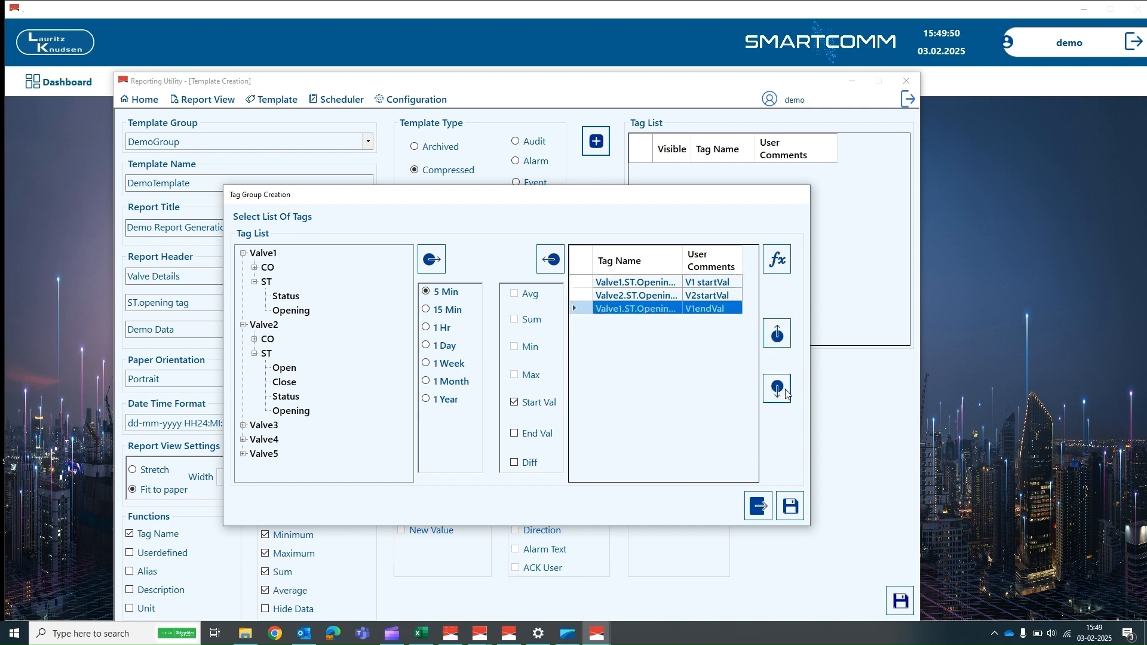
left_click(778, 261)
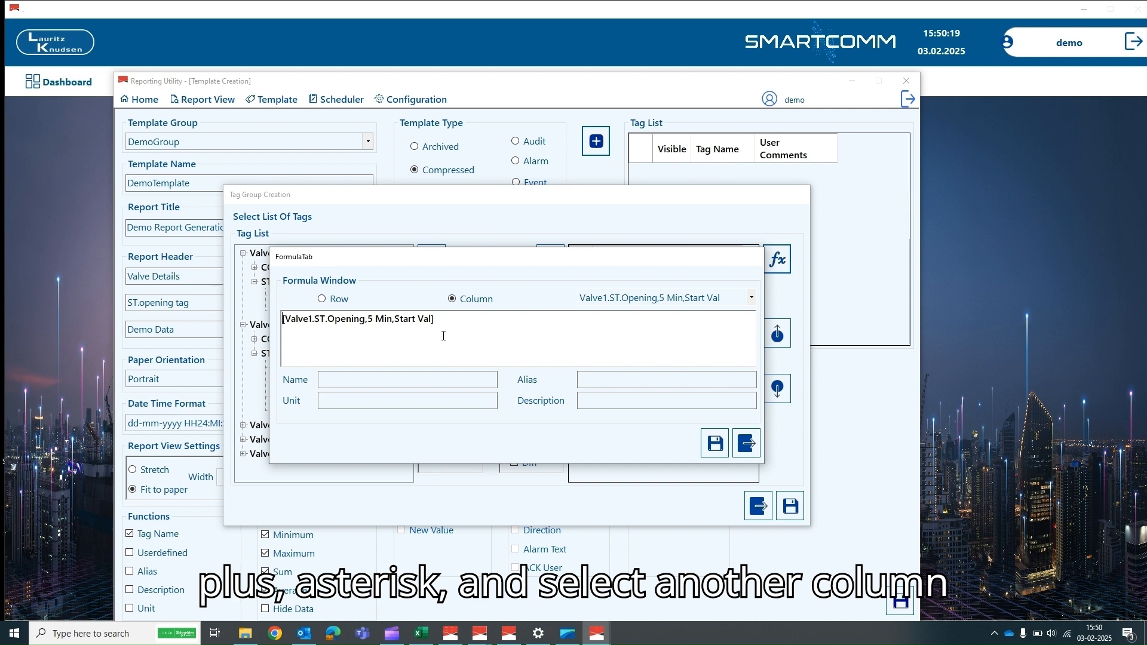
- Build the formula Valve1 Start Val + Valve2 Start Val from the Column list
left_click(751, 298)
left_click(678, 311)
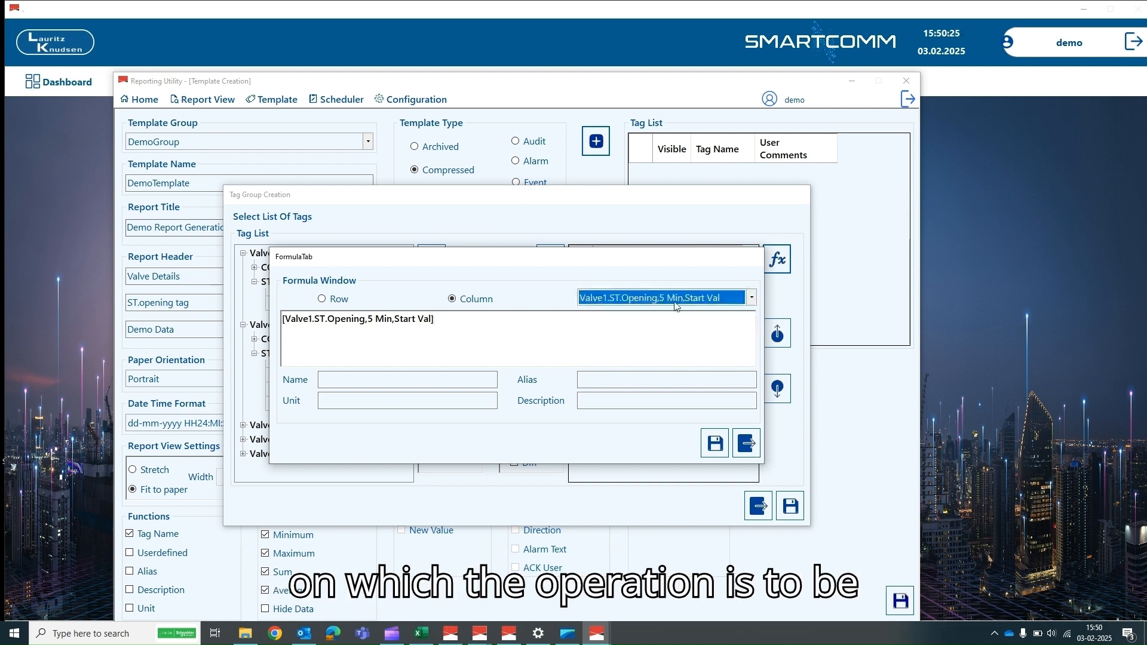
left_click(446, 323)
type("+")
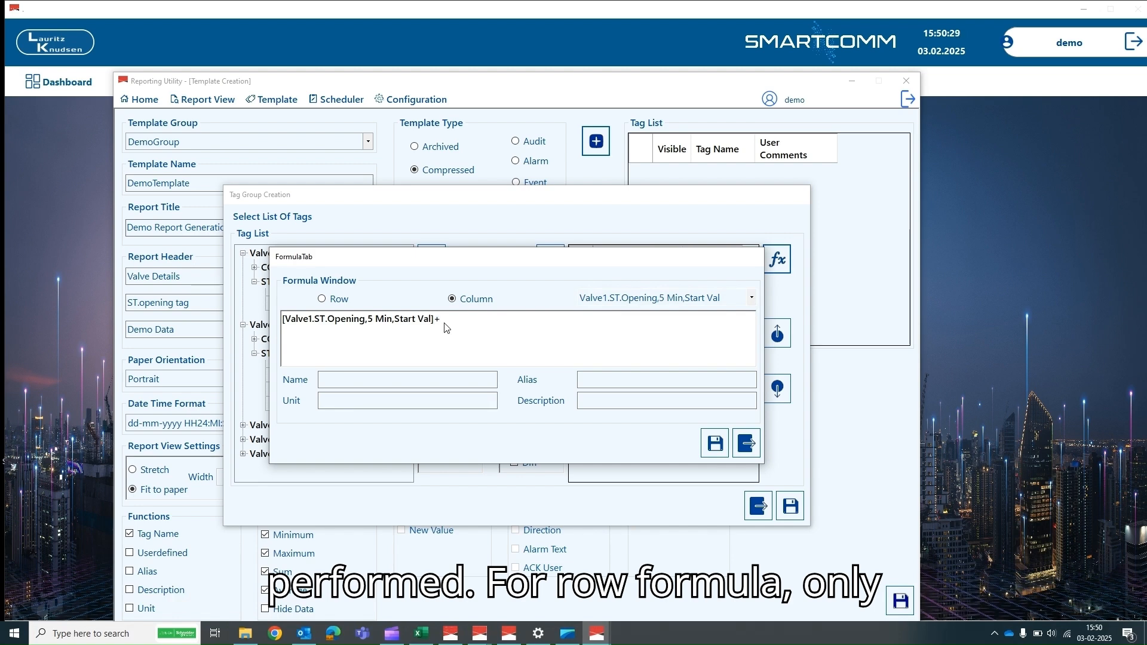
left_click(748, 298)
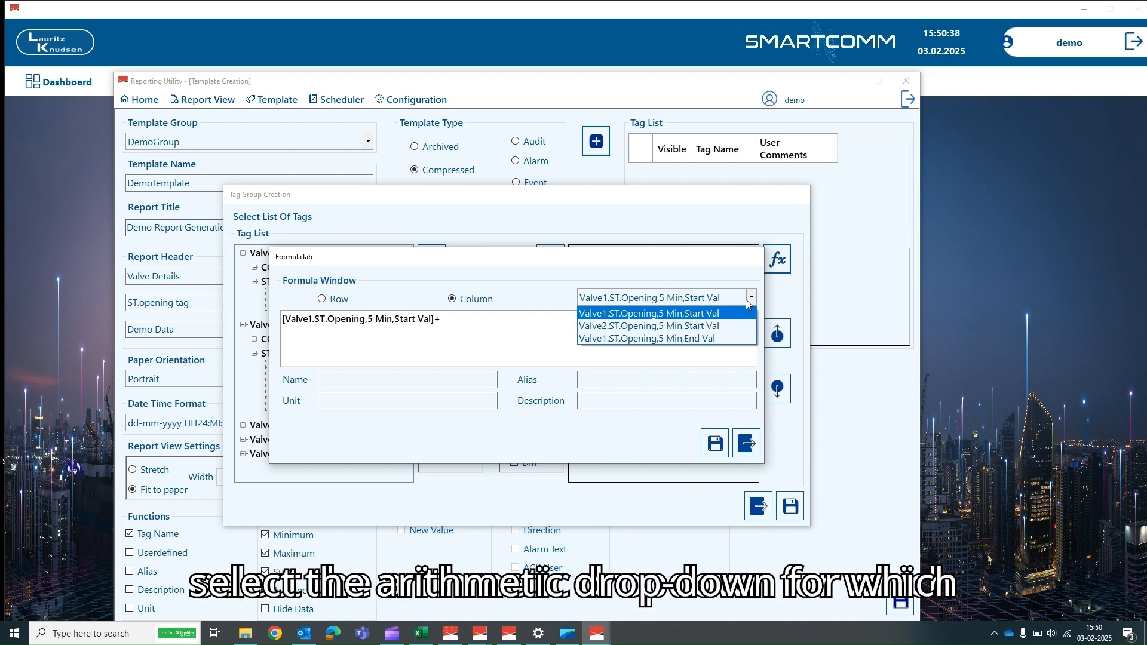
left_click(730, 326)
- Save it as formula tag 'Start Values Sum' with unit VOL and a description, keeping all four tags
left_click(389, 383)
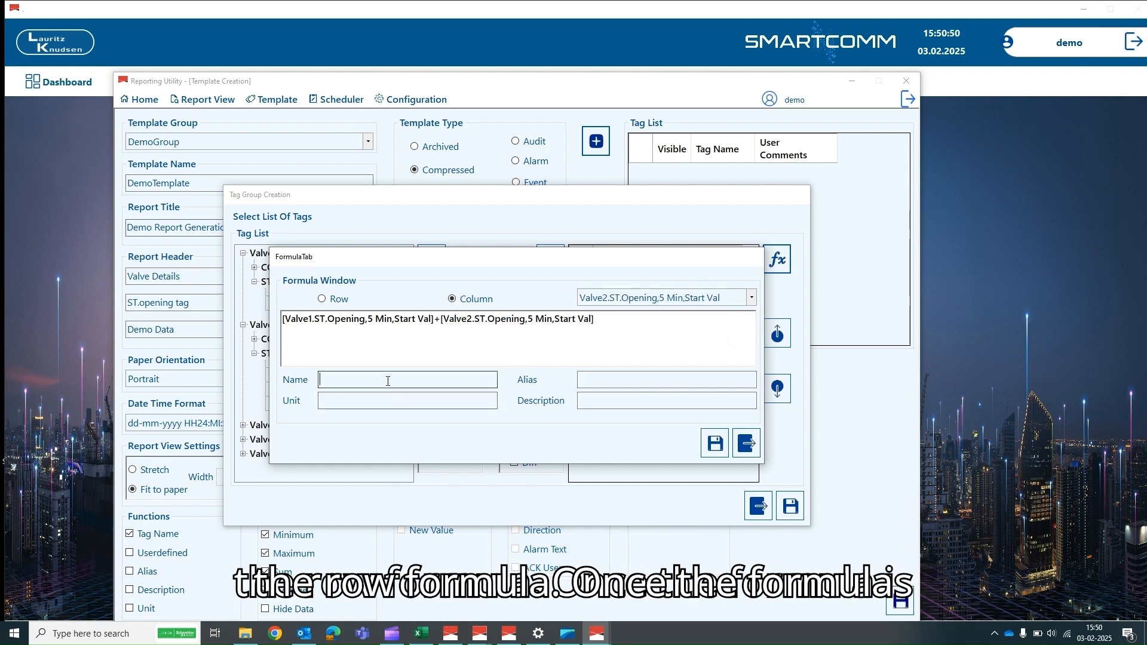
type("Start ")
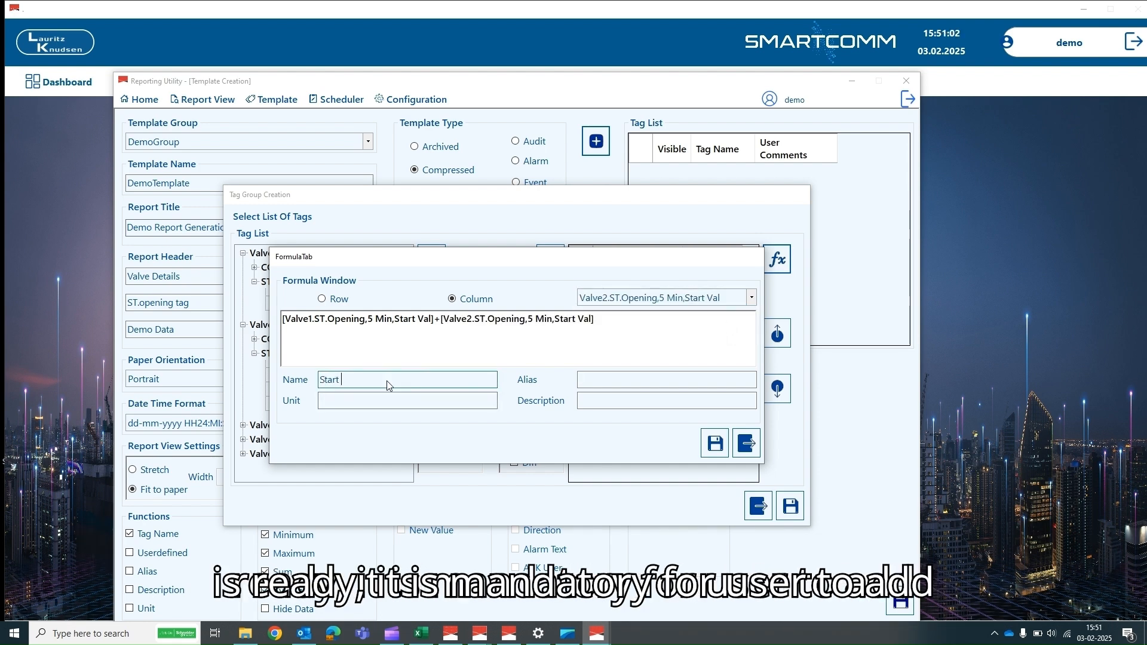
type("Values Sum")
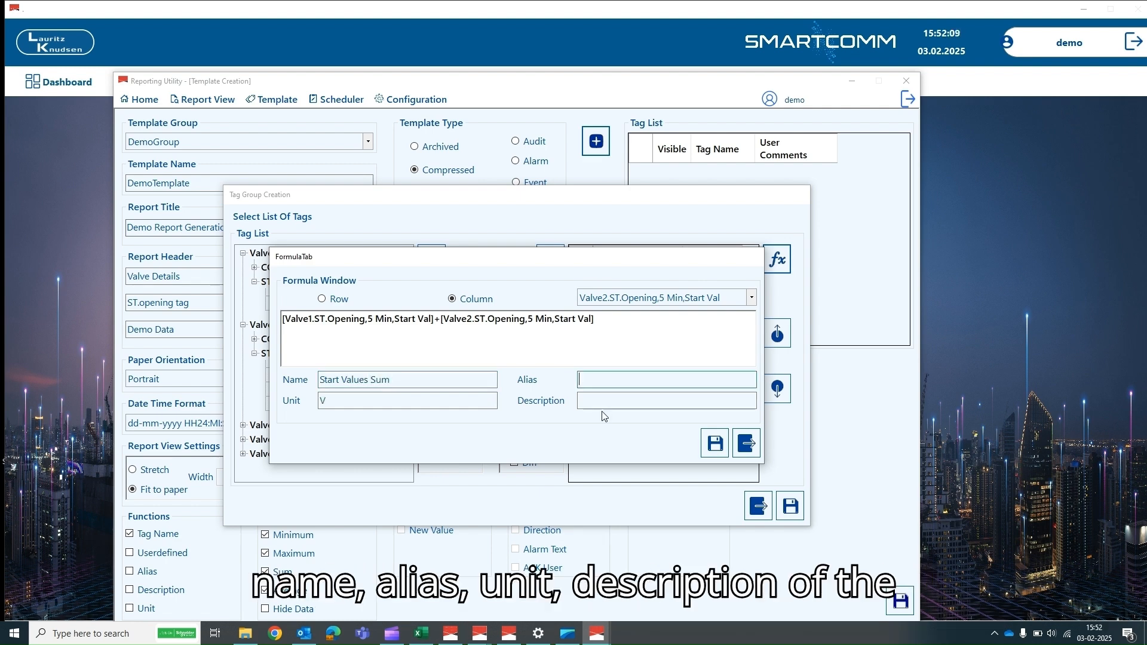
type("VOL")
left_click(601, 410)
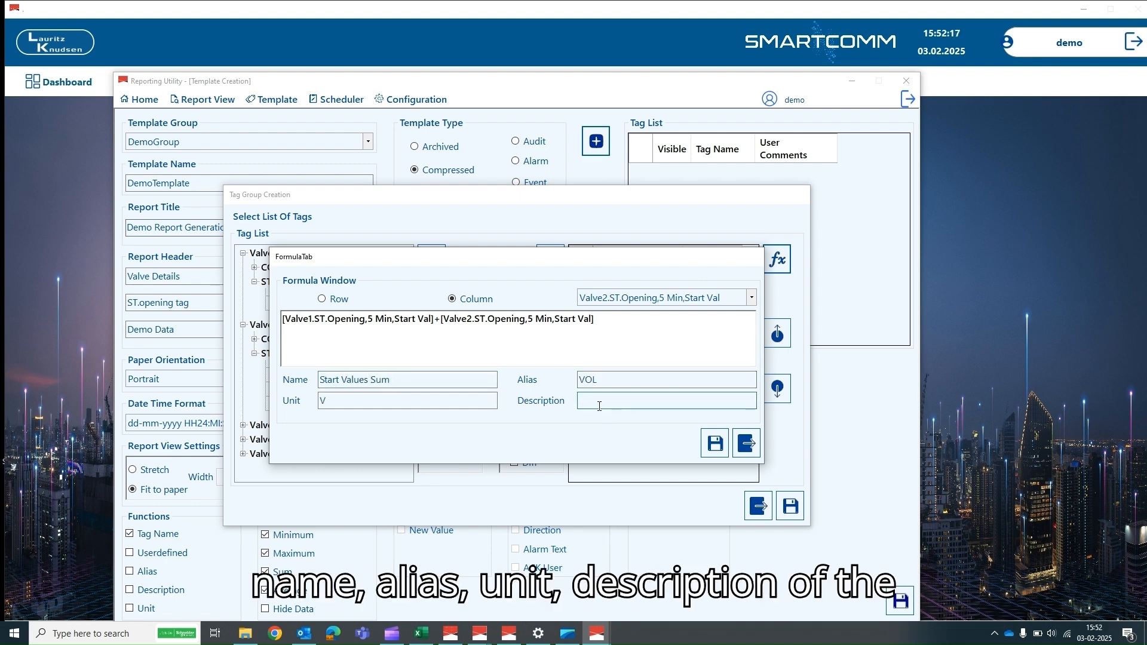
type("Sum of Valve")
type("2")
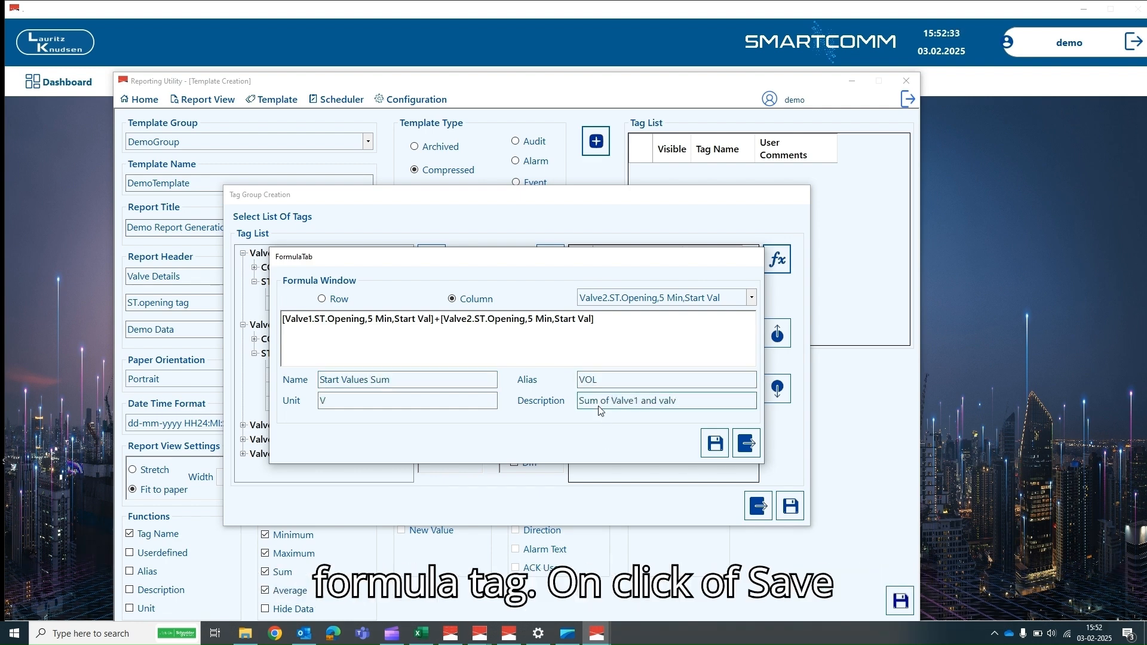
left_click(601, 406)
key("BackSpace")
key("BackSpace")
type("for start Value of")
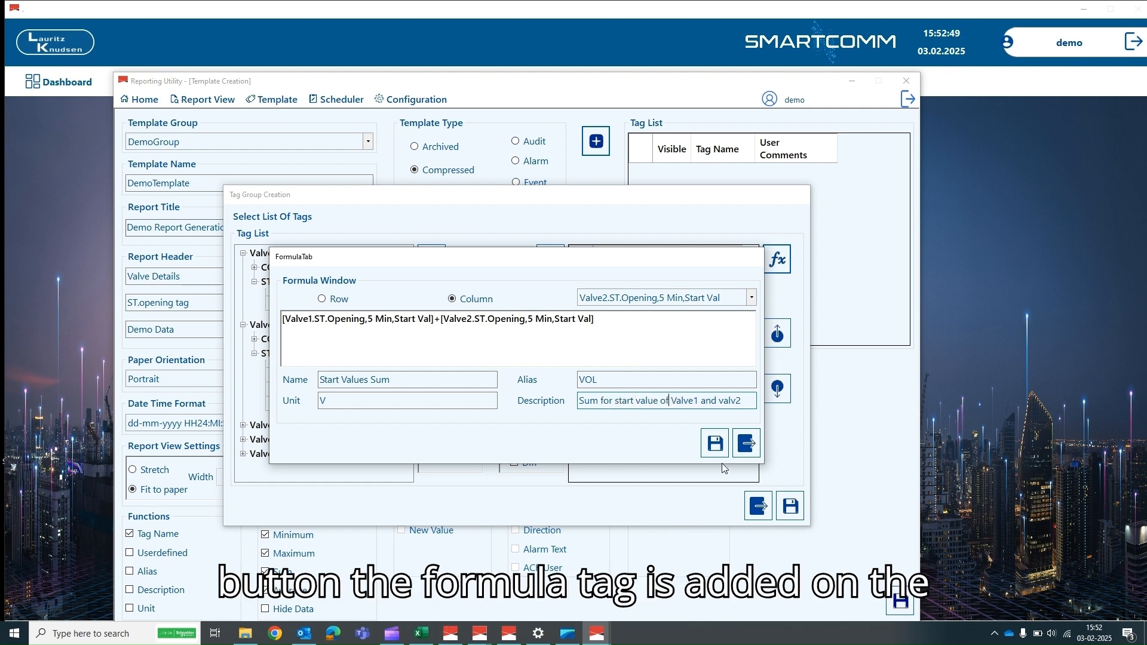
left_click(715, 445)
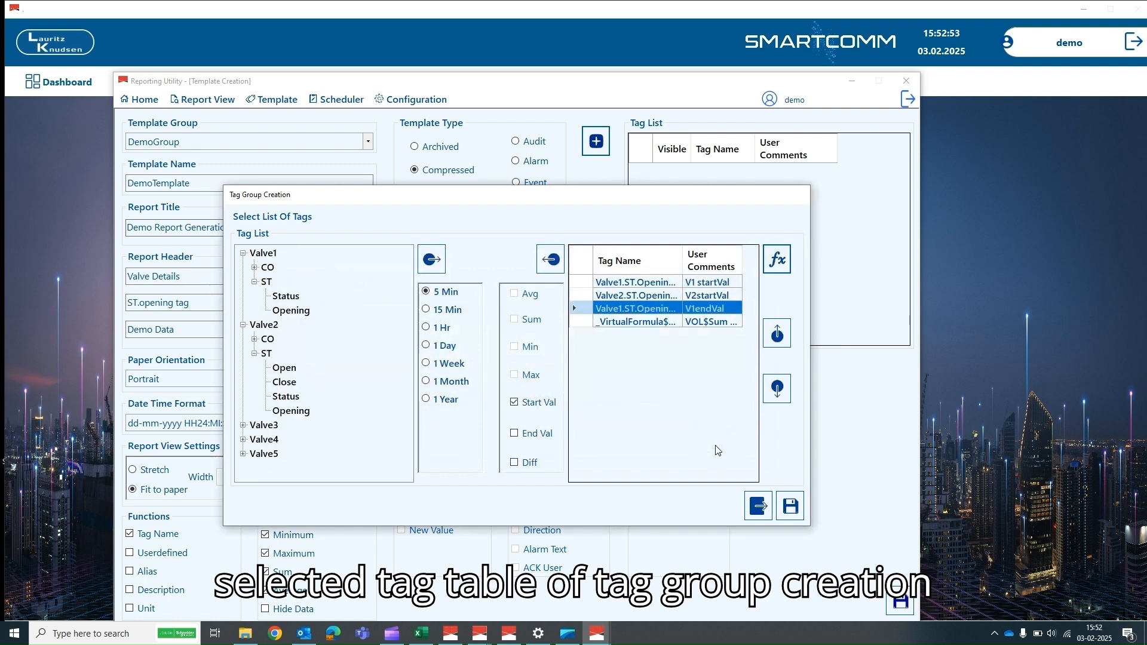
left_click(790, 508)
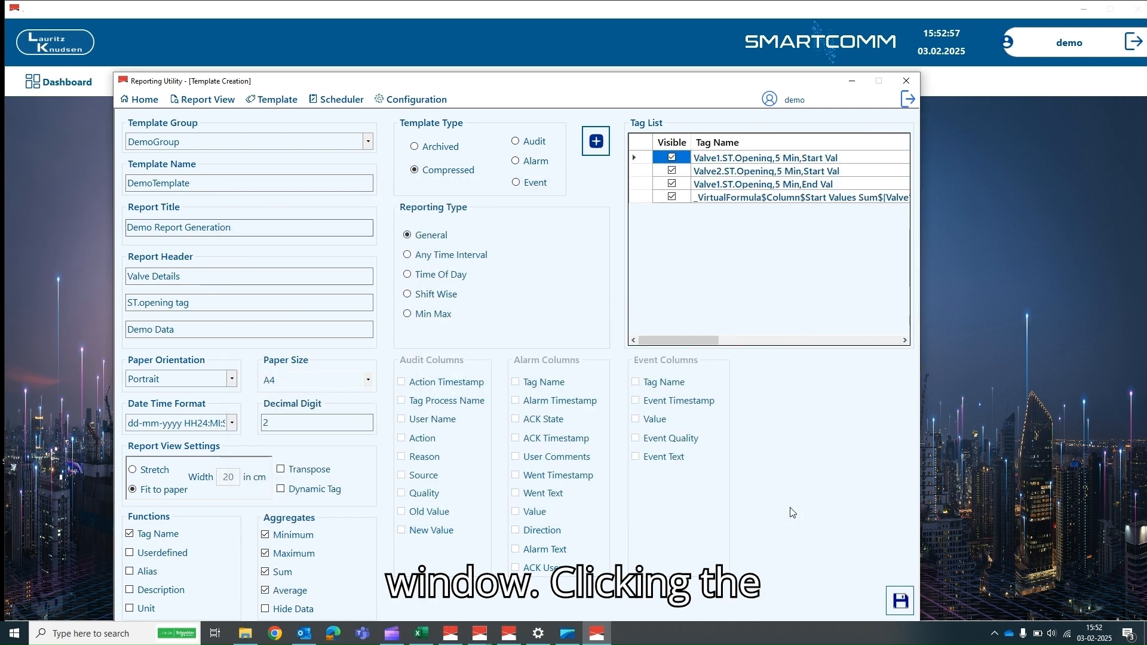
- Save DemoTemplate, acknowledge the success message, and switch to the Report Viewer
left_click(903, 604)
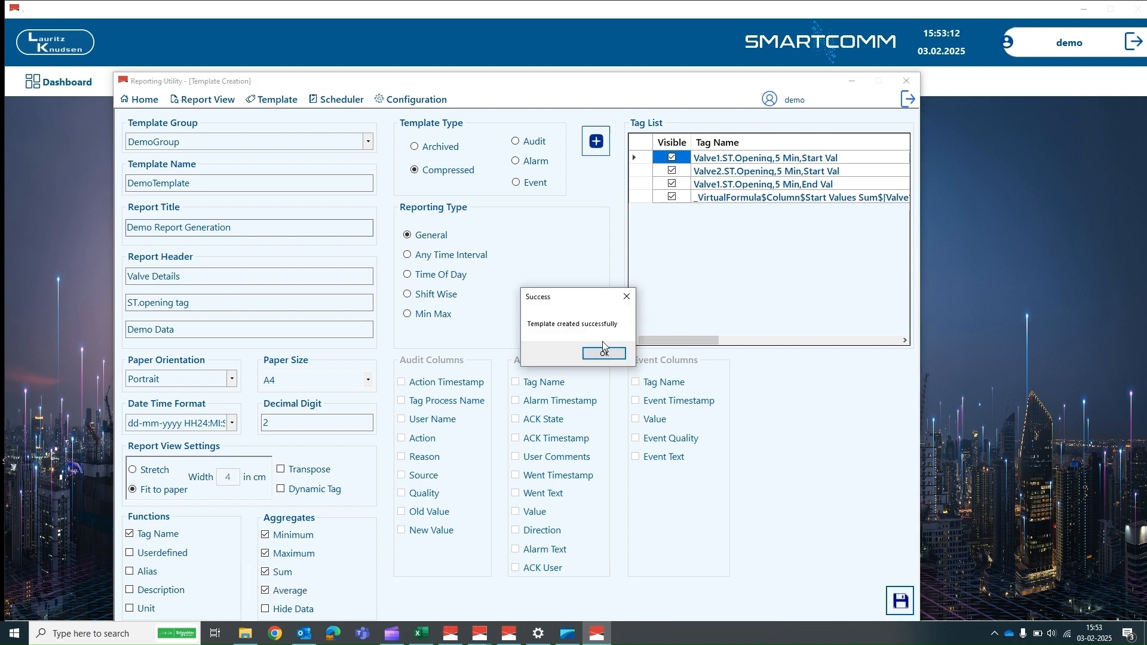
left_click(604, 349)
left_click(188, 99)
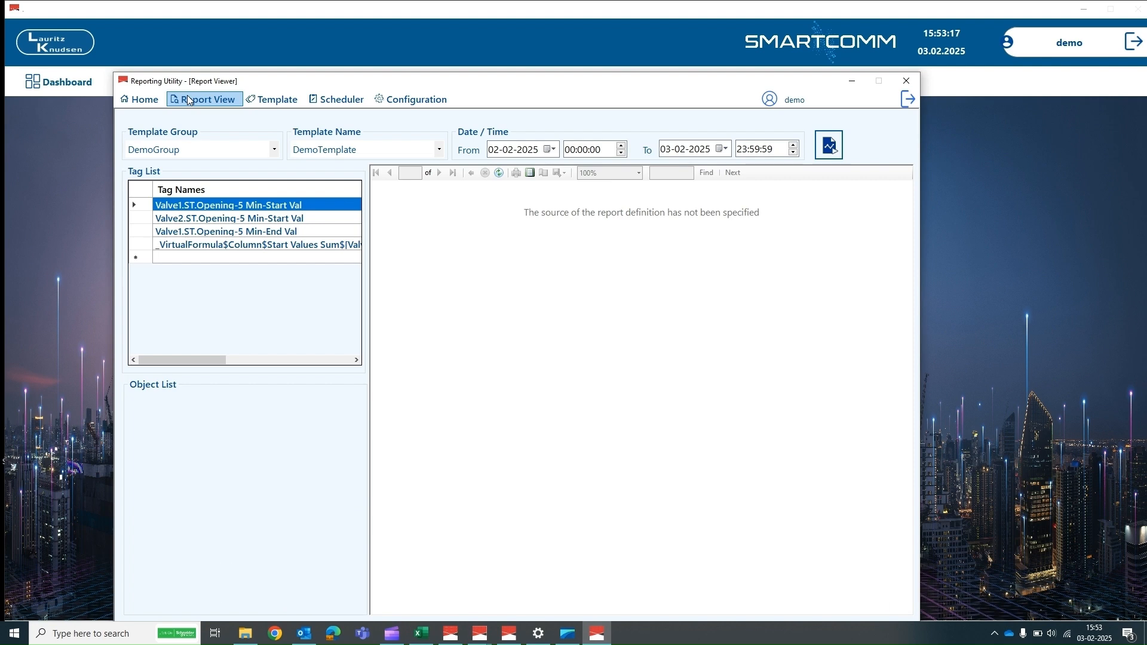
- Select the DemoGroup group and its DemoTemplate template for the report
left_click(275, 151)
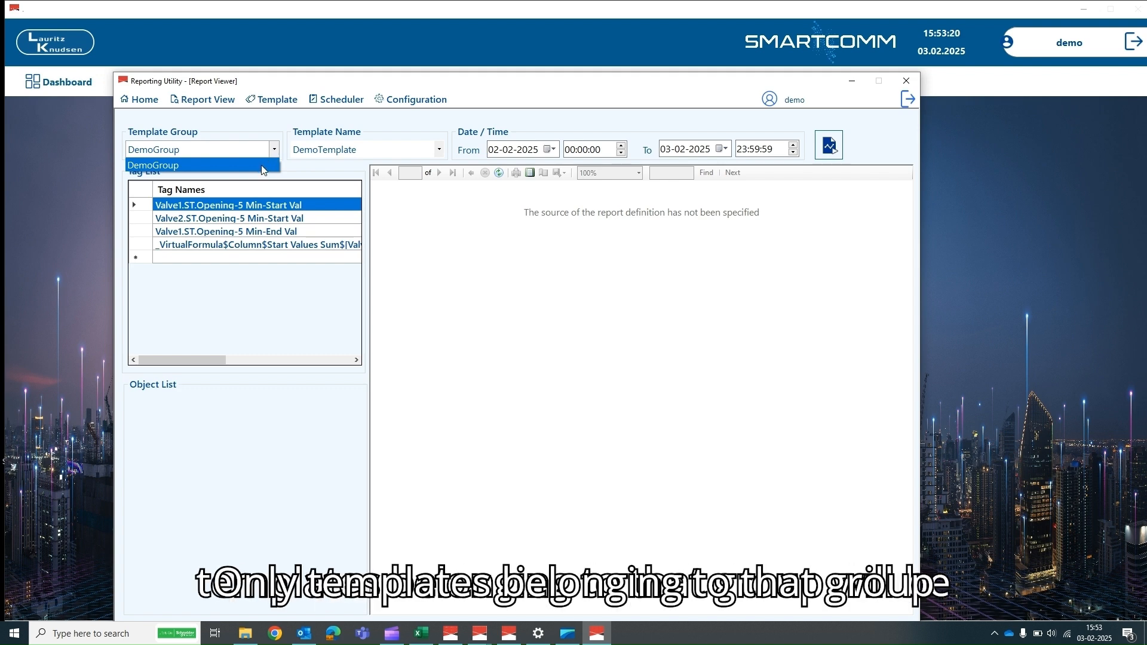
left_click(261, 165)
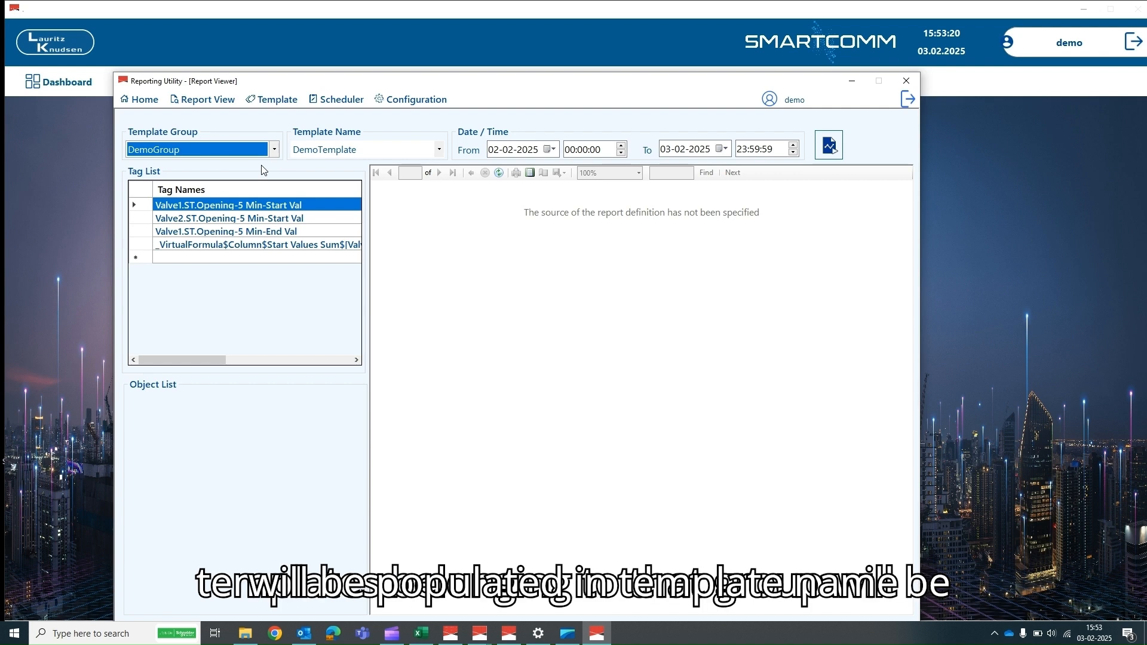
left_click(439, 151)
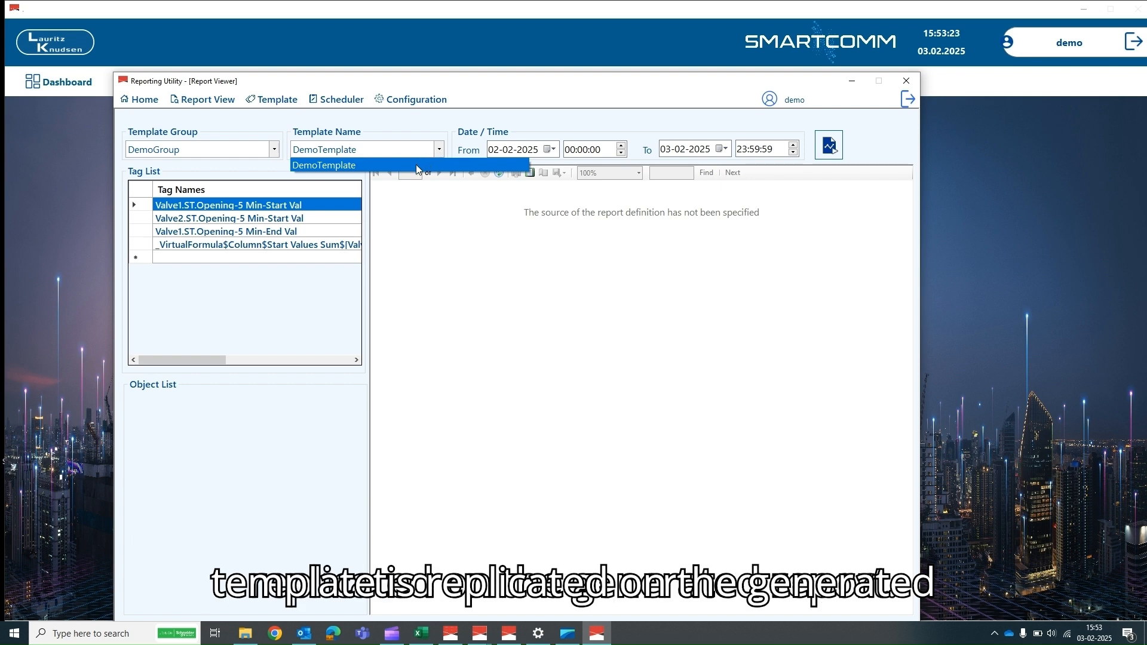
left_click(416, 165)
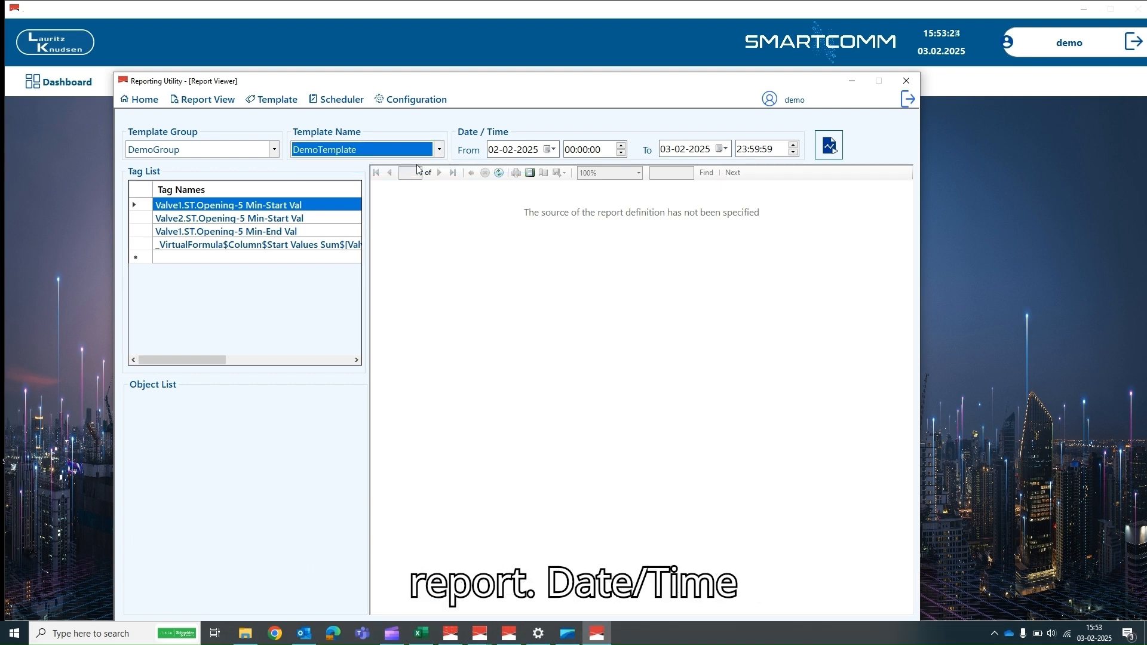
left_click(495, 150)
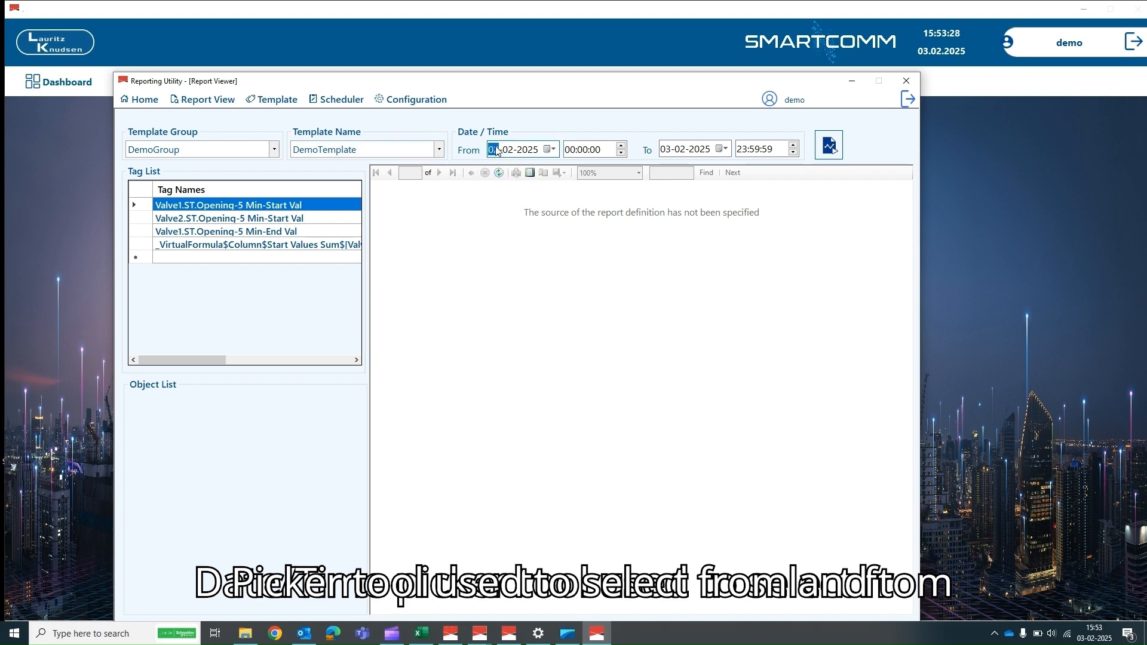
left_click(578, 156)
type("11:")
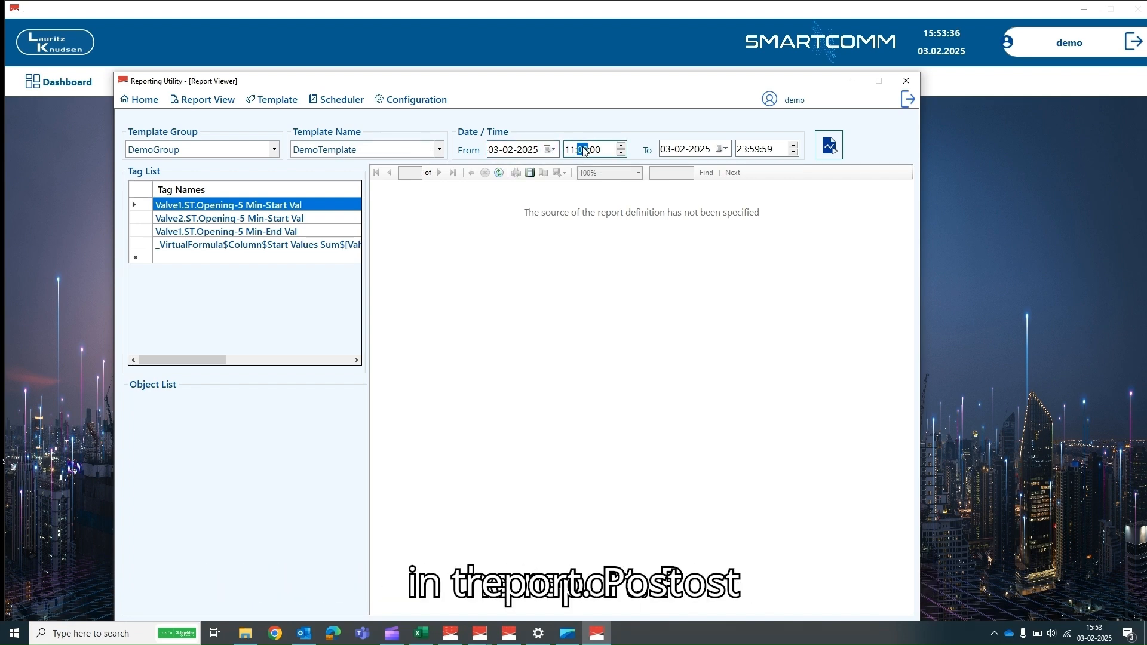
type("40")
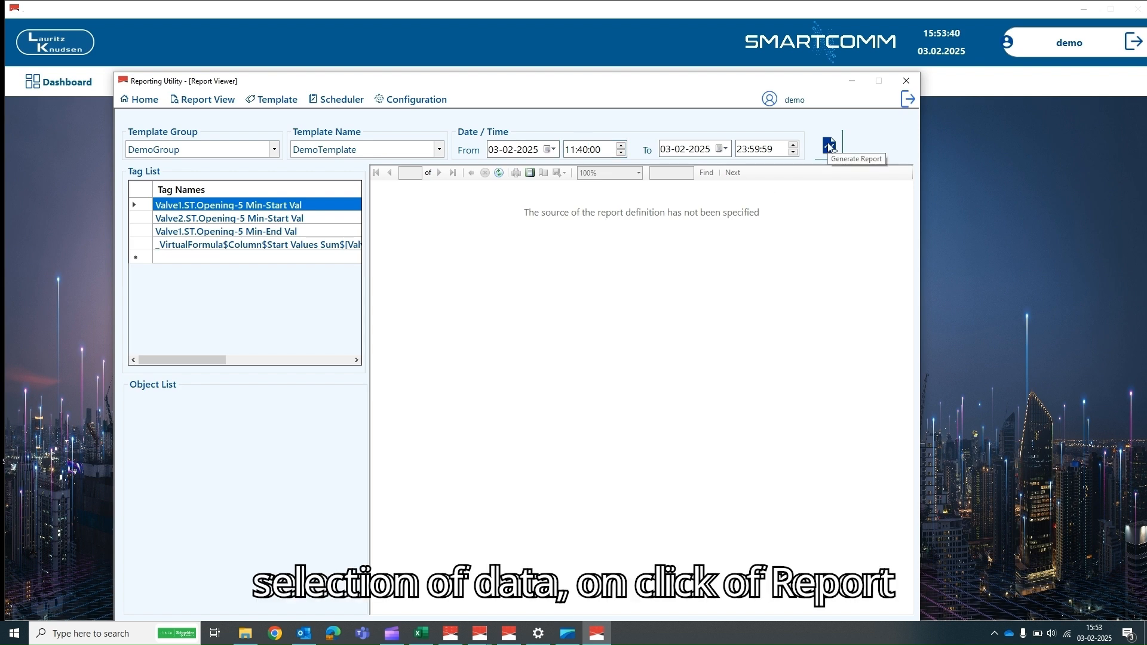
left_click(830, 147)
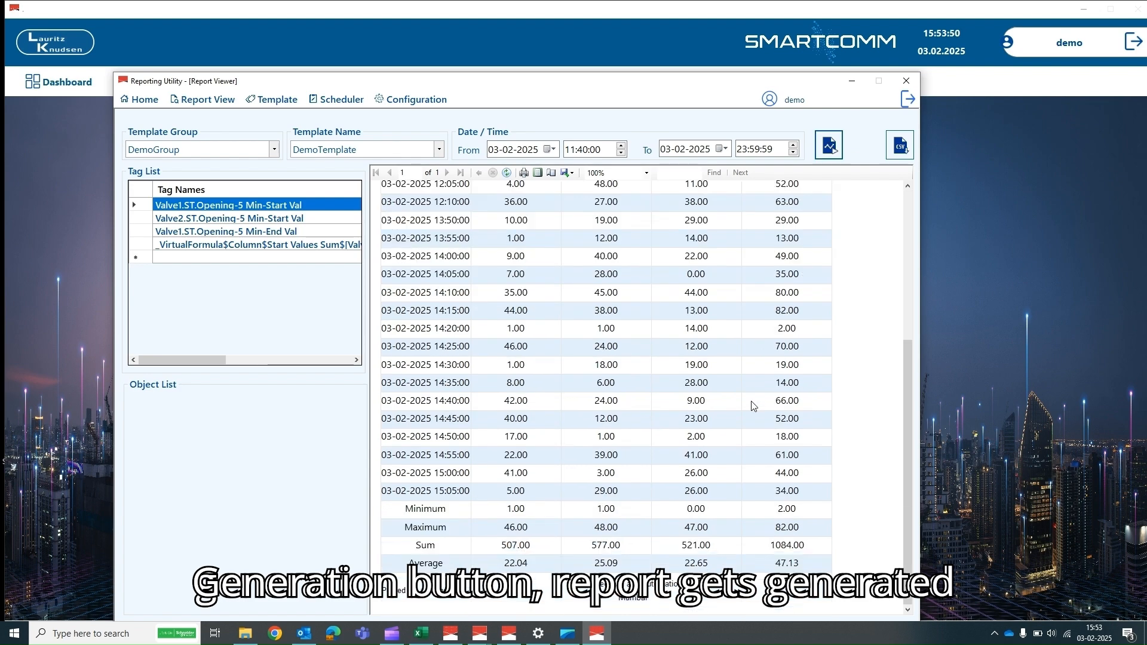
- Export the Demo Report Generation report as a PDF, then start a new scheduler
left_click(530, 172)
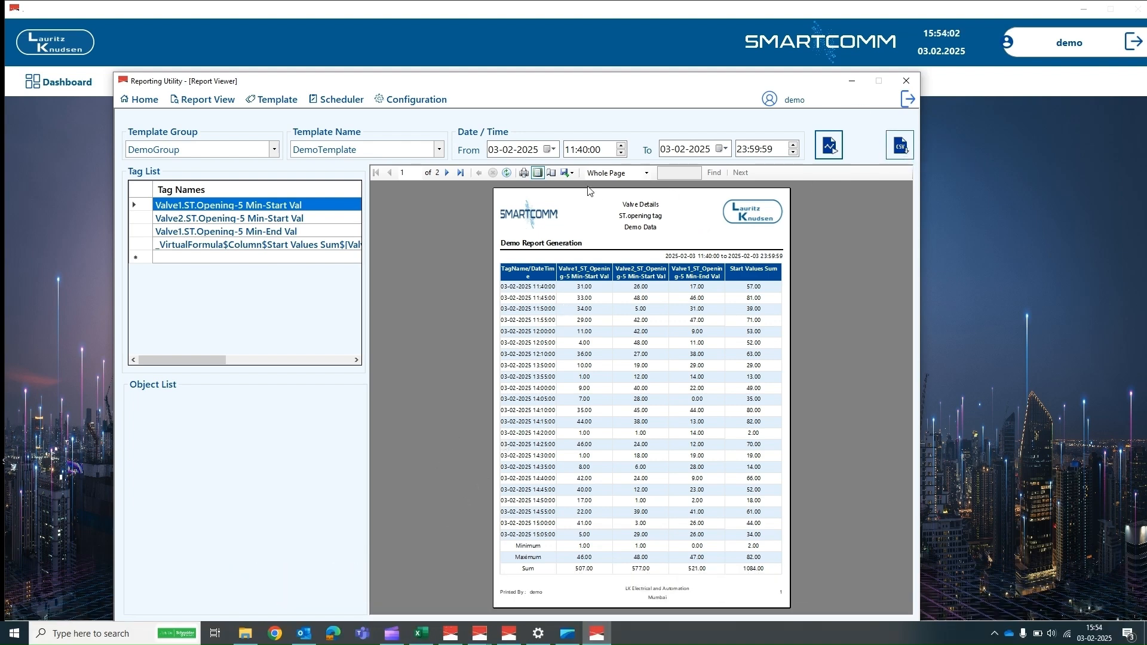
left_click(570, 176)
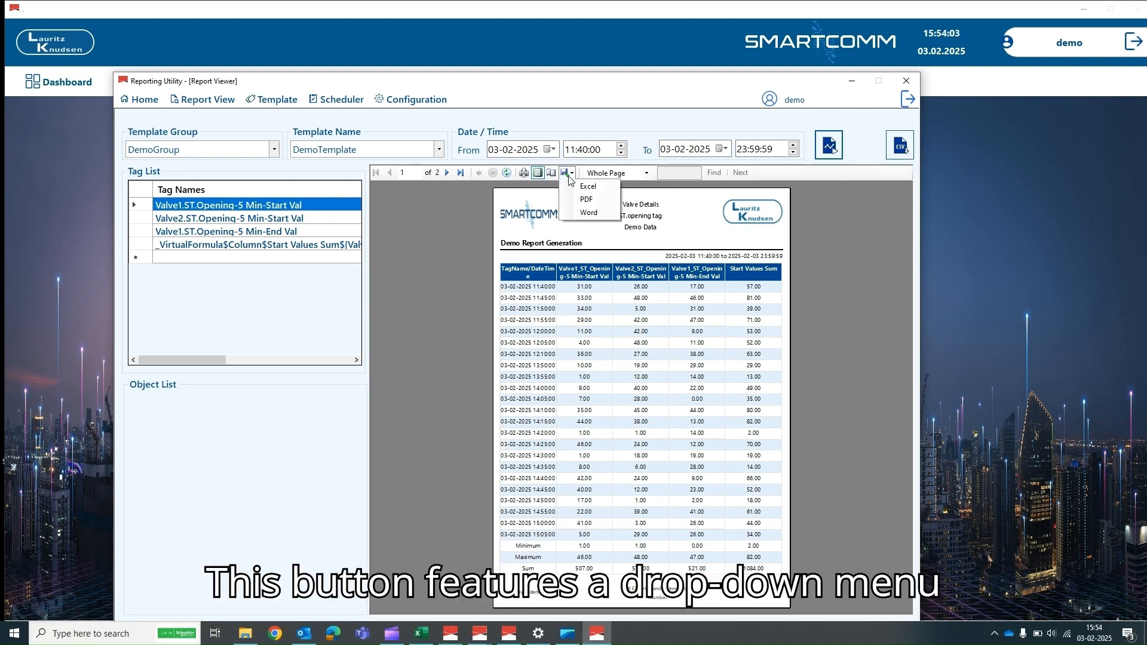
left_click(592, 201)
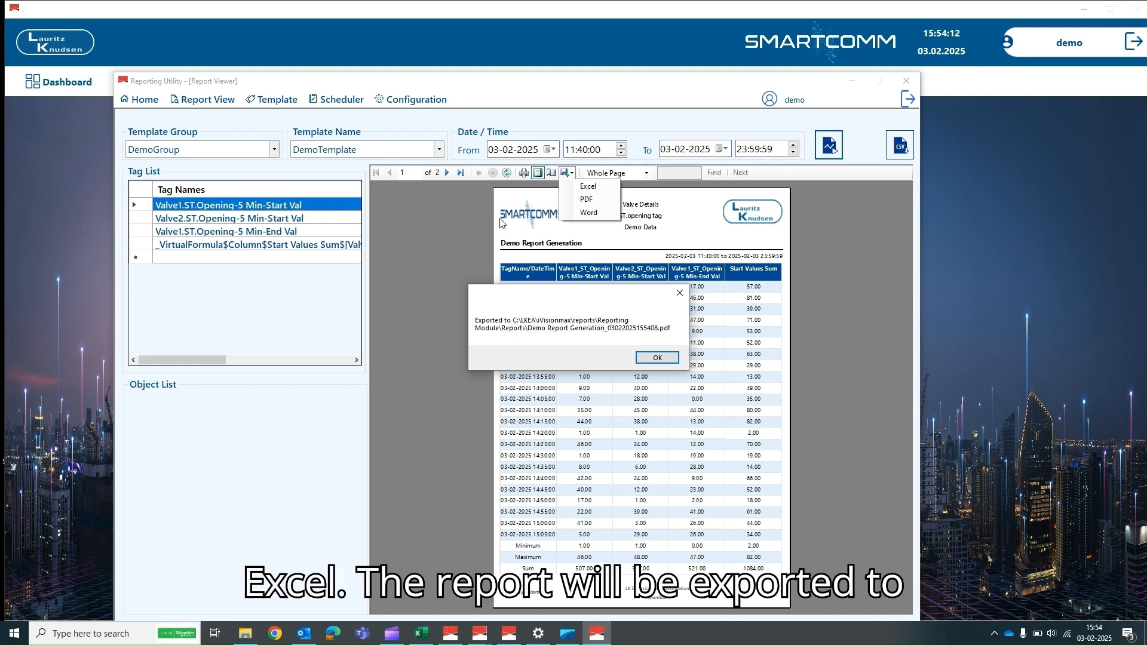
left_click(654, 359)
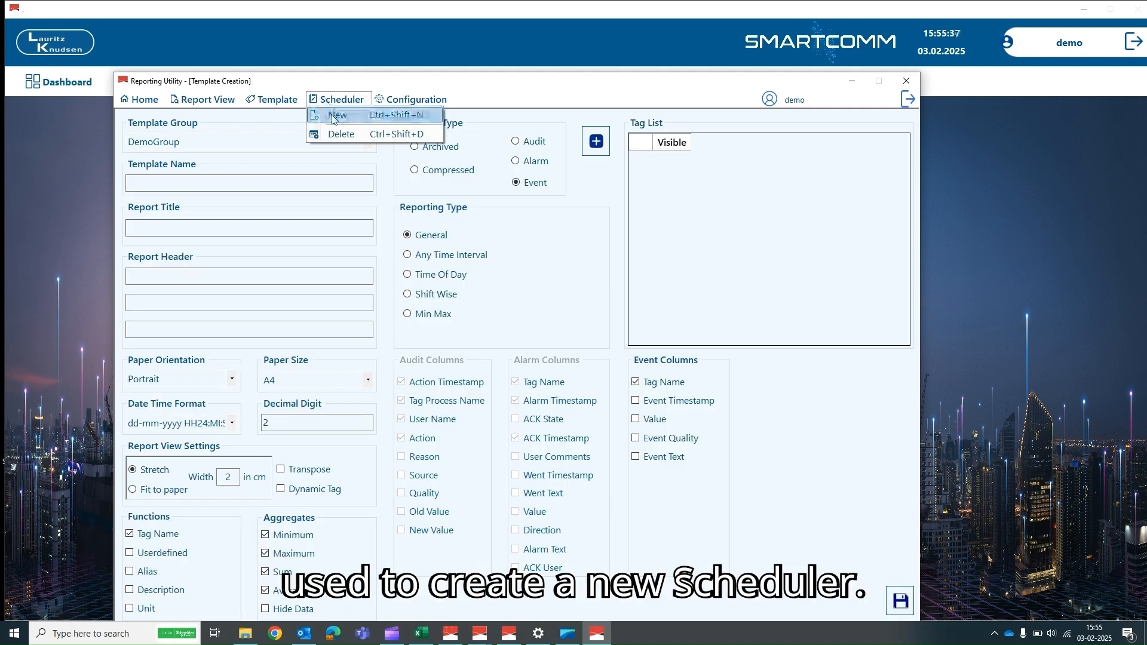
left_click(333, 112)
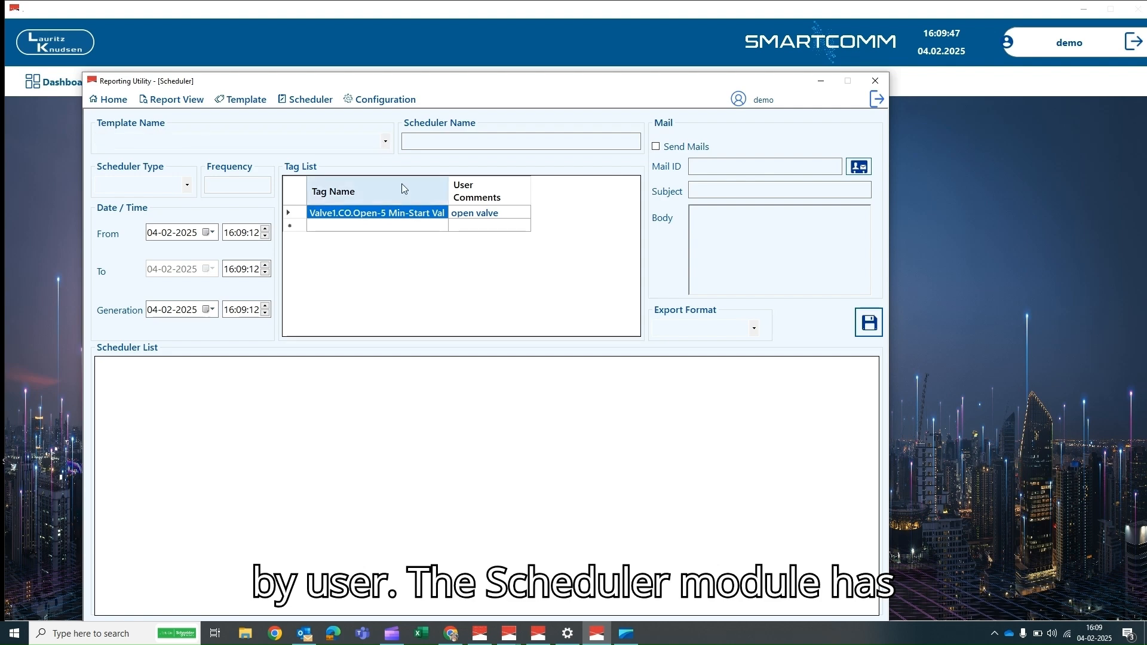
- Choose DemoTemplate as the scheduler's template and enter the name DemoScheduler
left_click(386, 144)
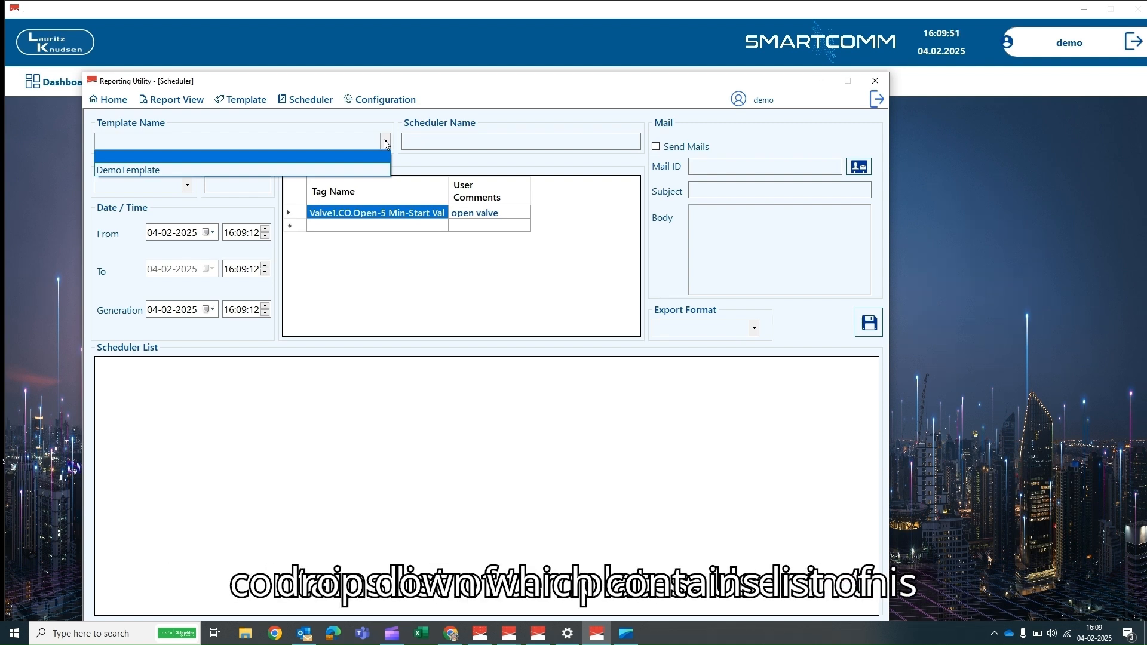
left_click(376, 172)
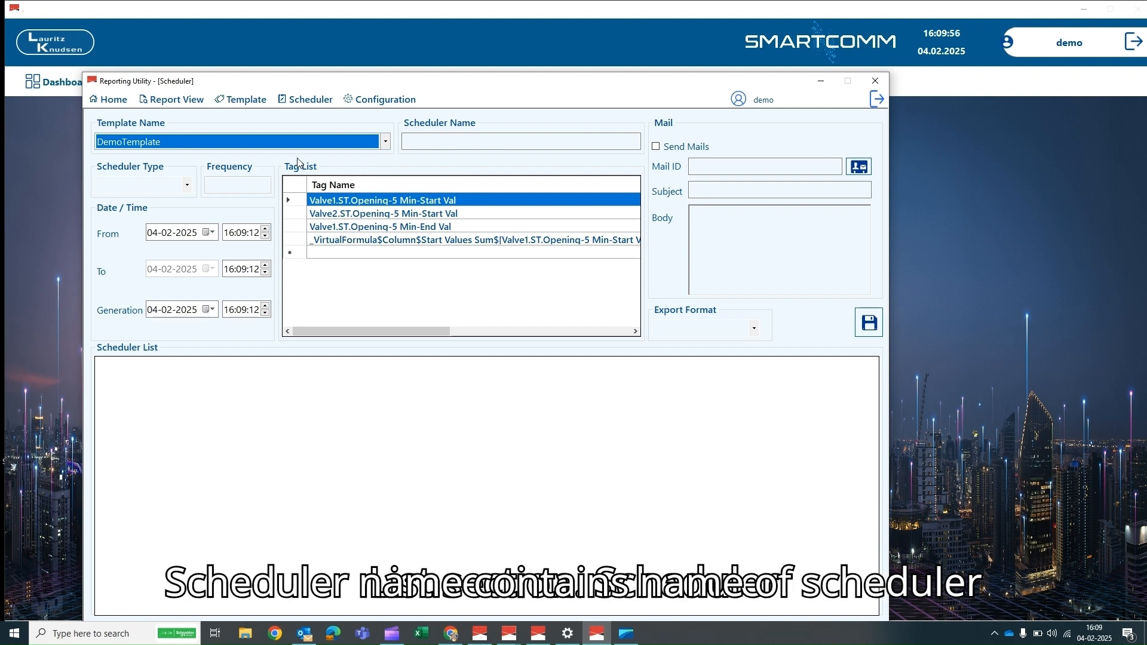
left_click(414, 141)
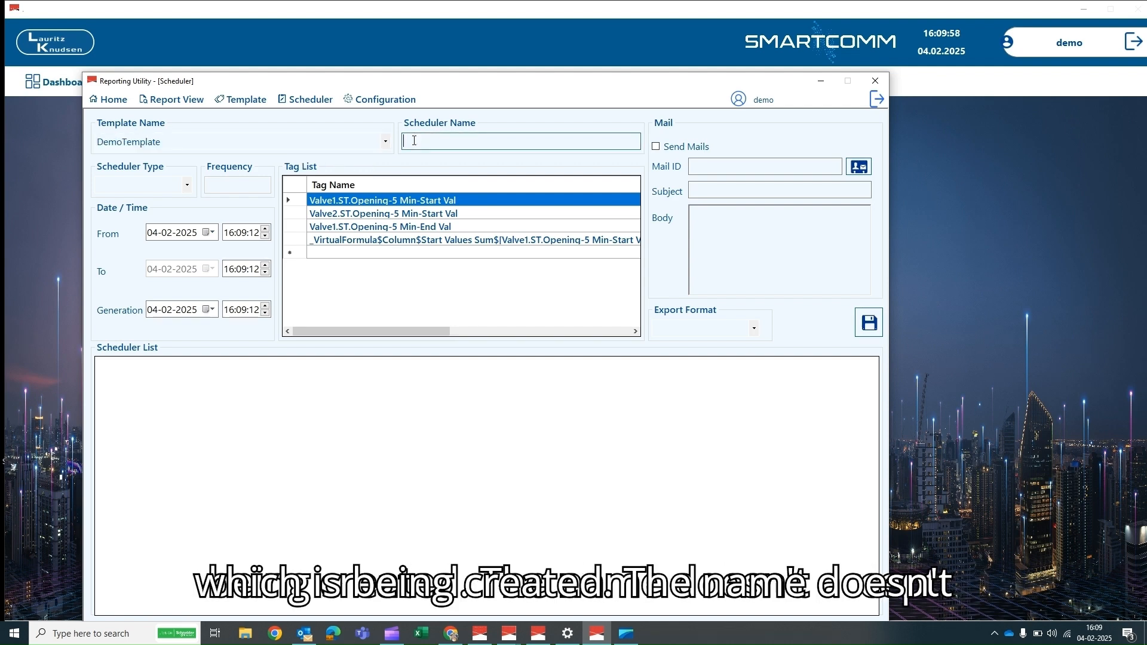
type("DemoS")
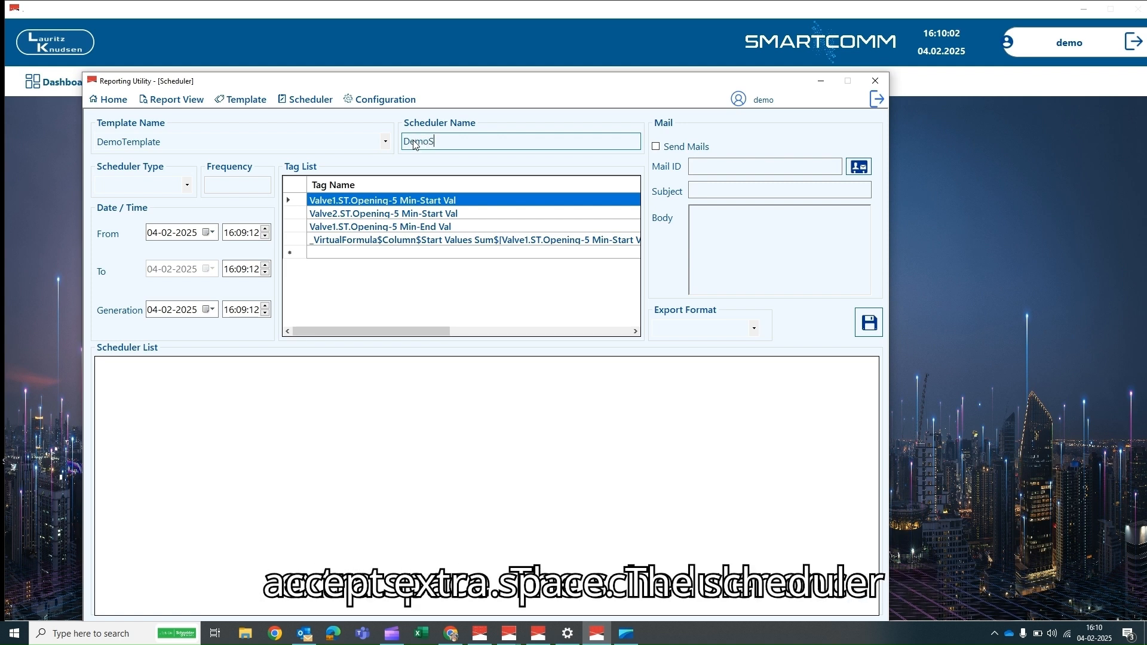
type("C")
key("BackSpace")
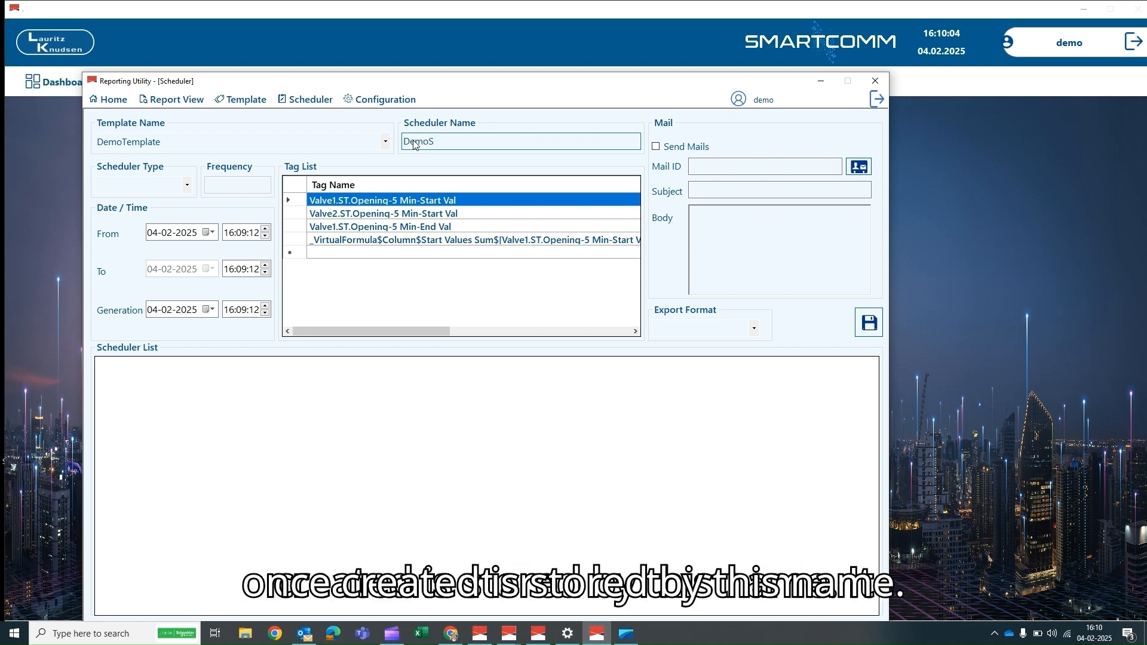
type("ch")
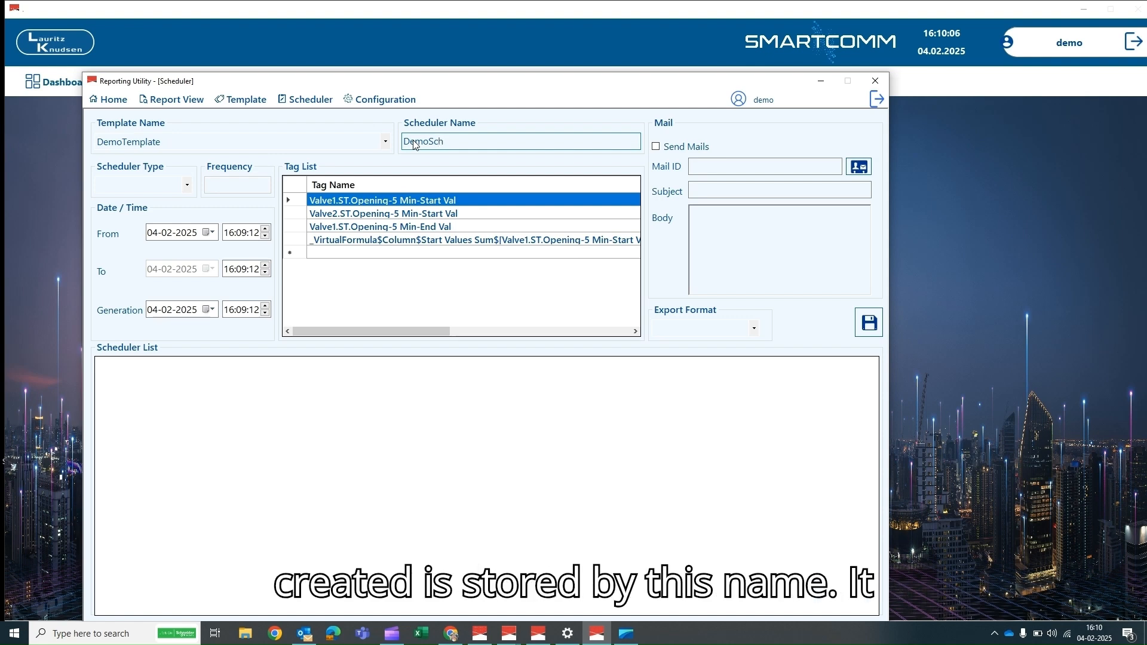
type("edu")
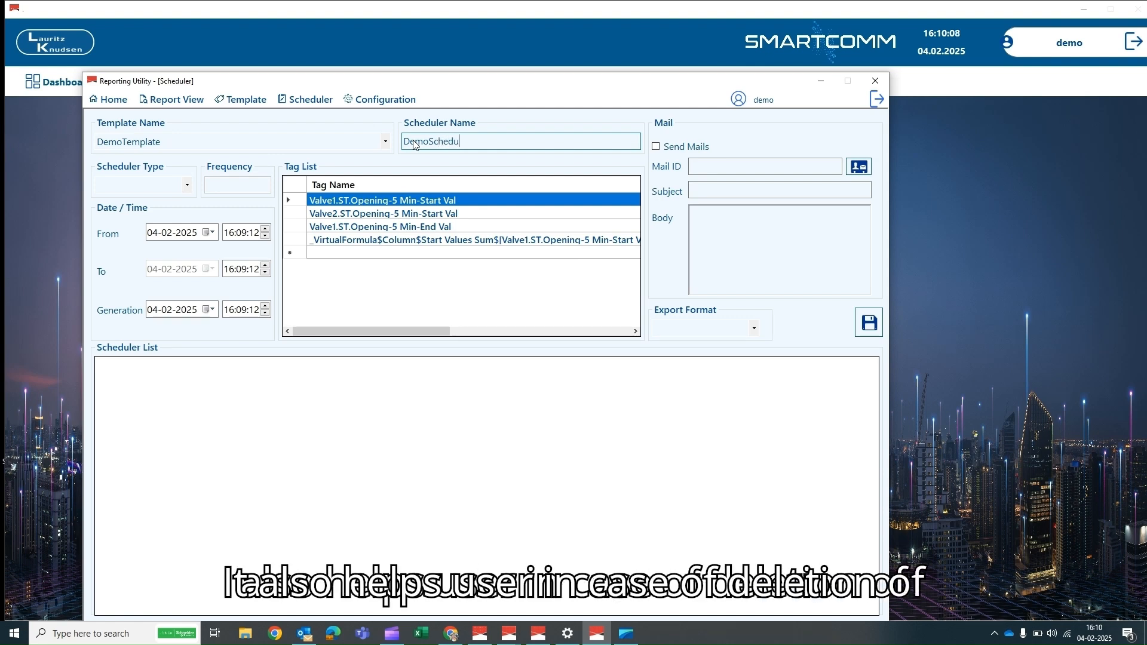
type("ler")
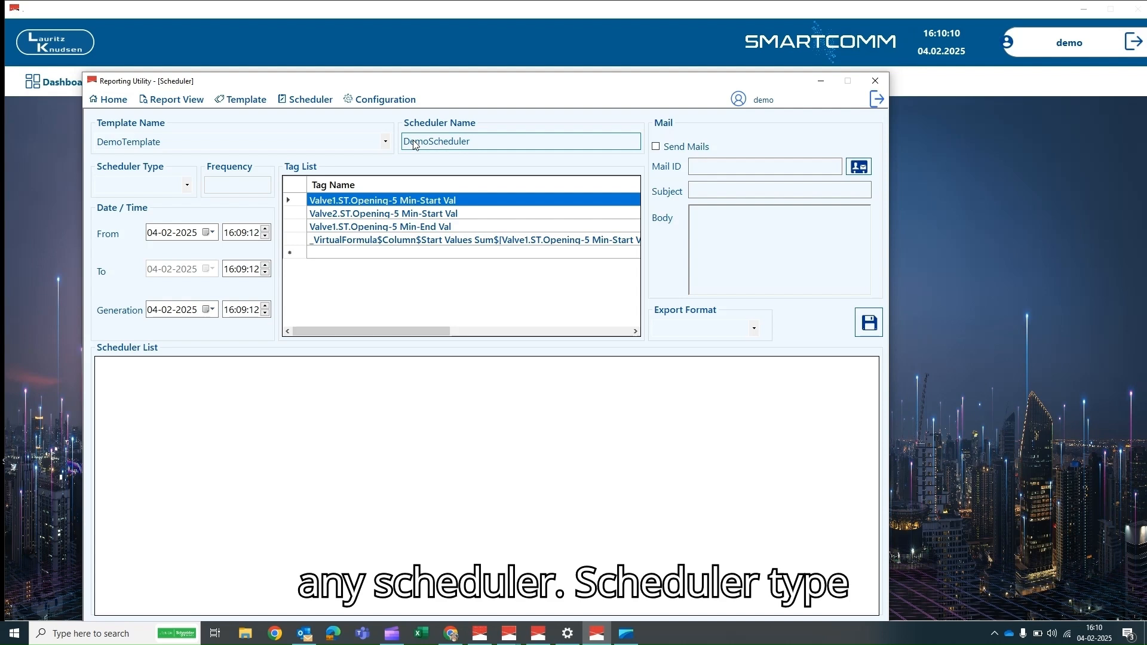
- Set the Scheduler Type to Daily, after briefly trying Custom
left_click(187, 185)
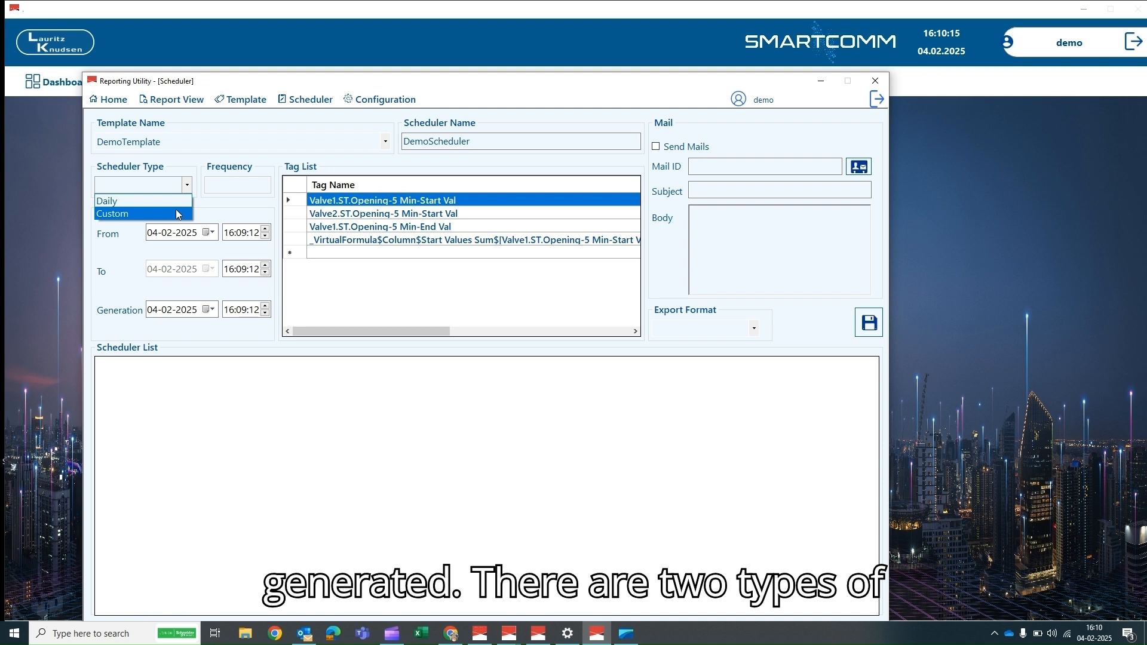
left_click(176, 202)
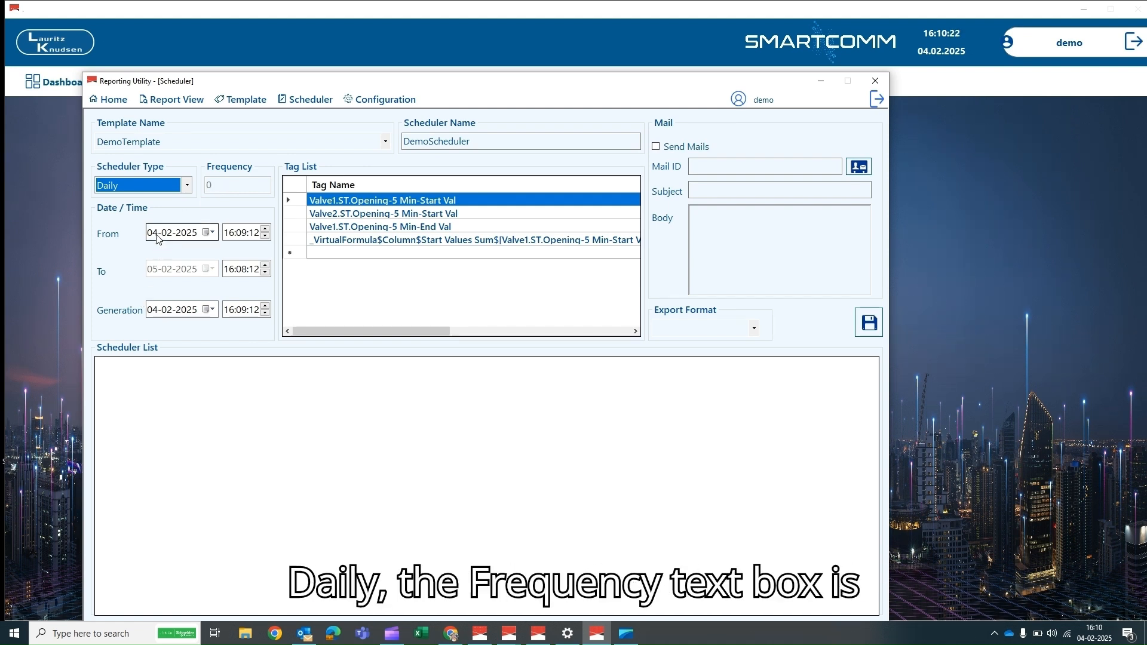
left_click(186, 186)
left_click(172, 213)
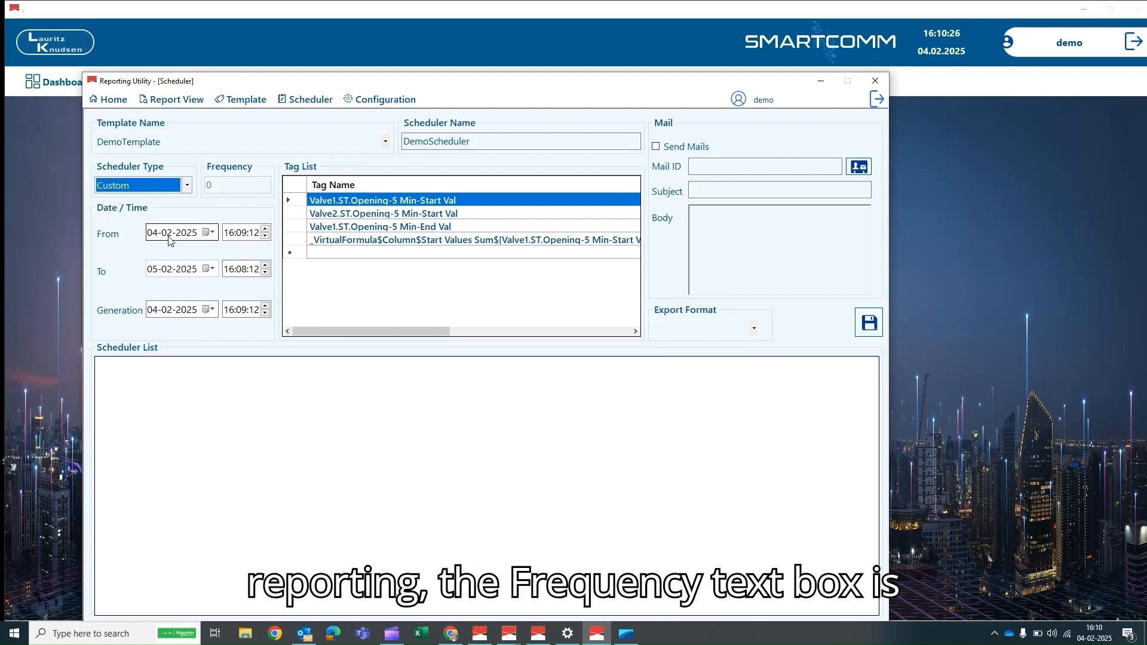
left_click(186, 185)
left_click(176, 203)
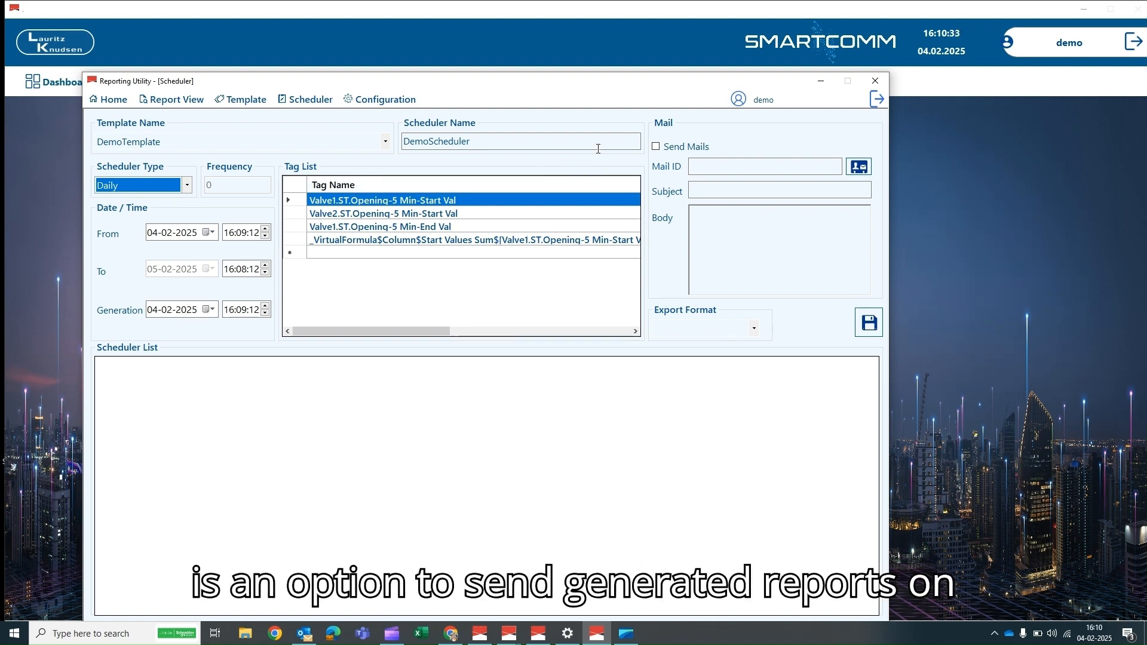
- Enable Send Mails and add a stored user's address from the Address Book
left_click(656, 148)
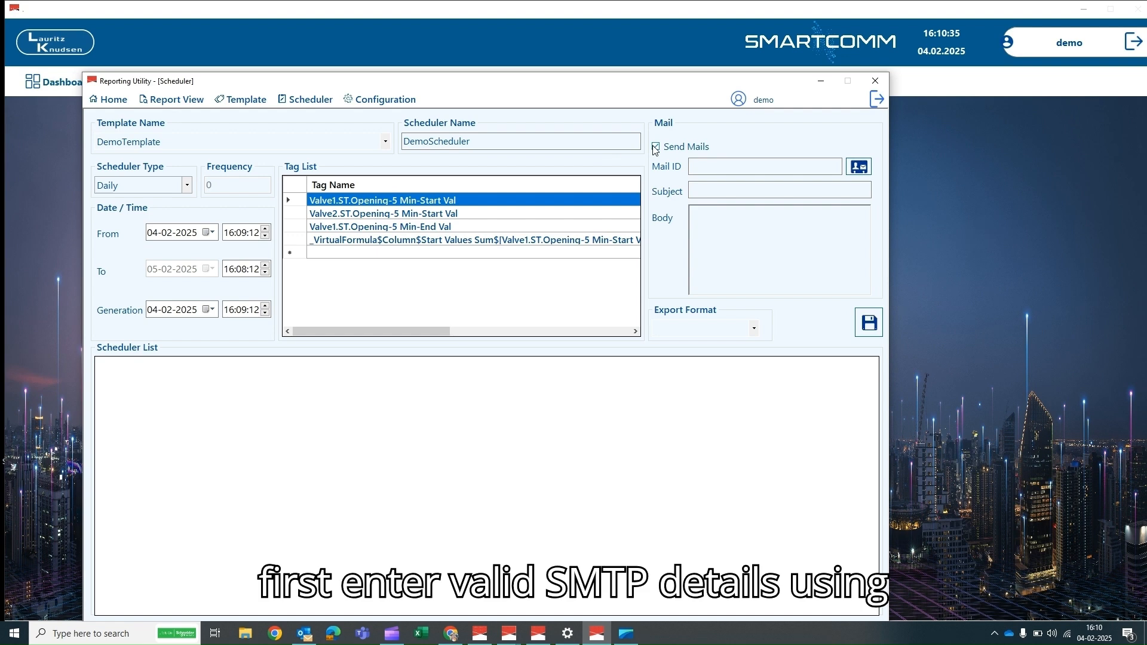
left_click(860, 168)
left_click(67, 82)
left_click(199, 110)
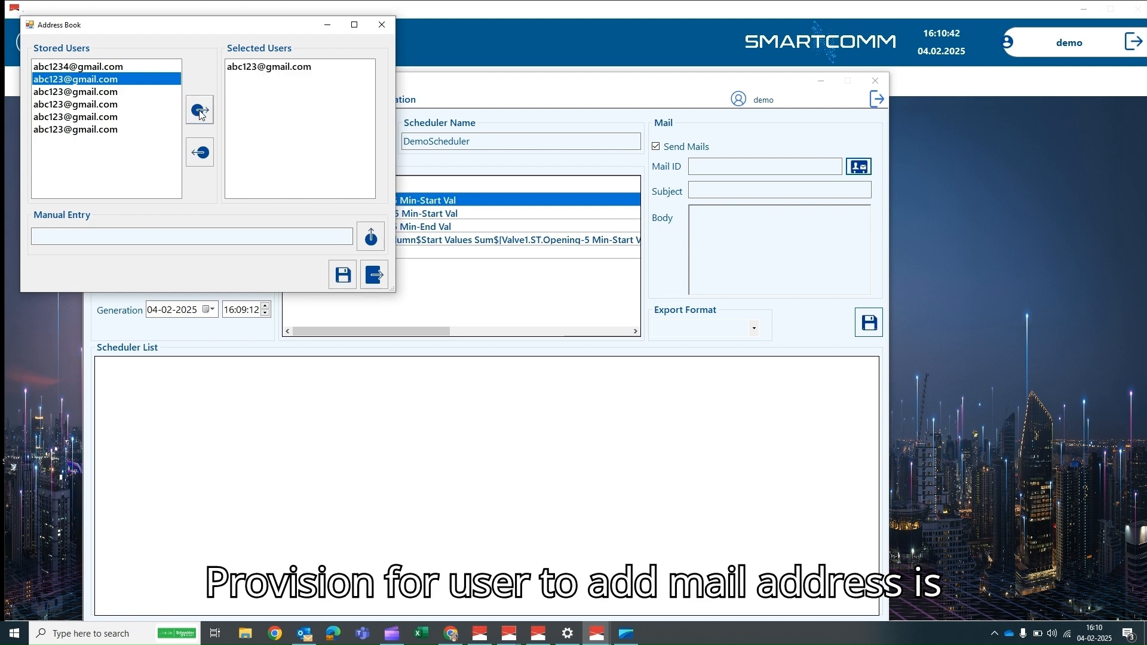
- Add a manually entered e-mail address as a second recipient and close the Address Book
left_click(56, 234)
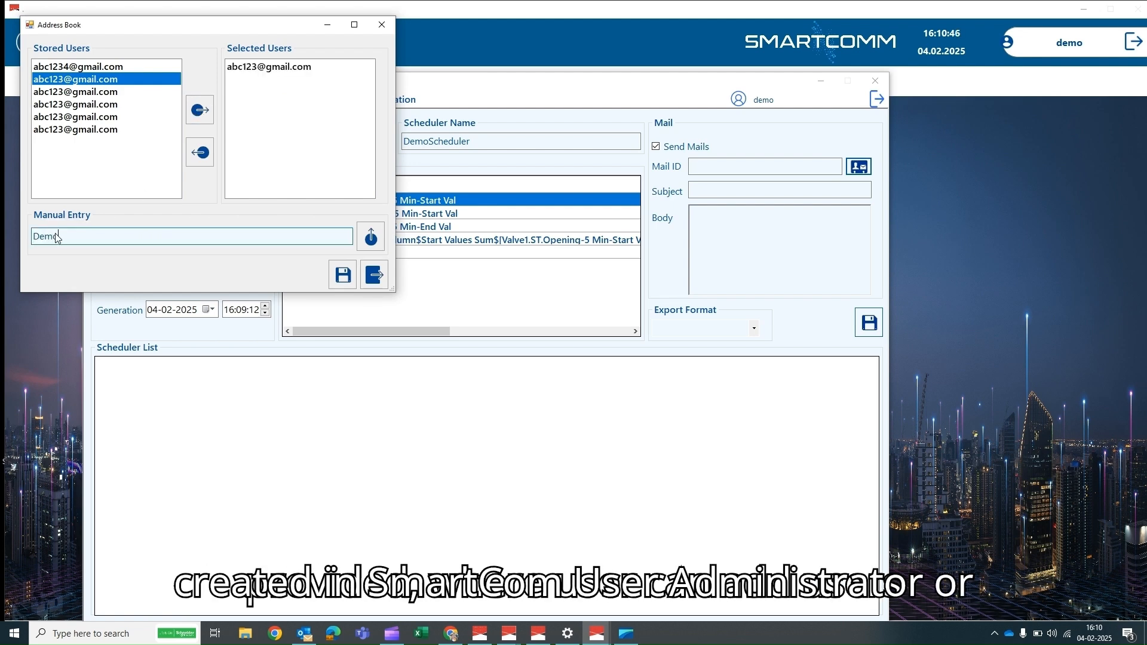
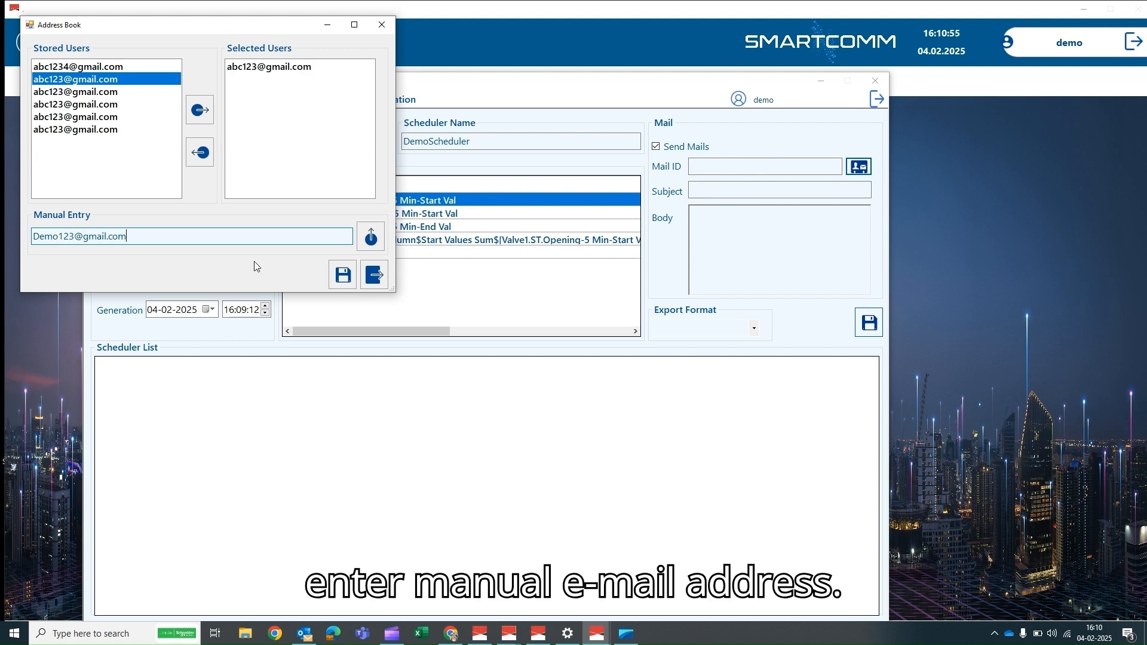
left_click(371, 236)
left_click(342, 275)
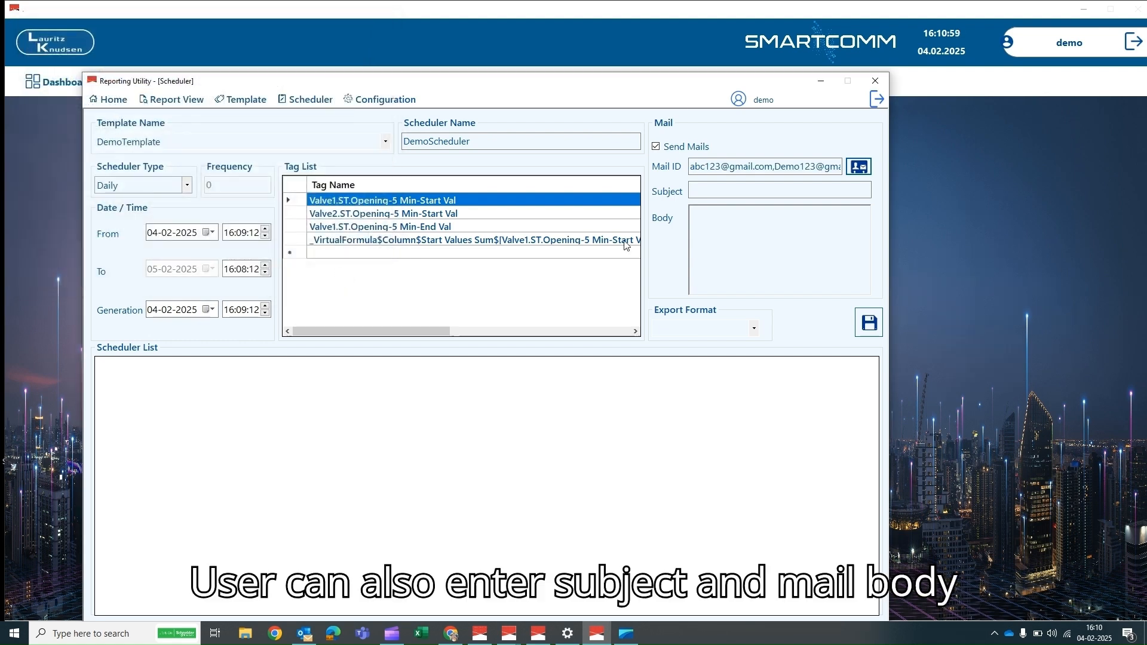
left_click(702, 192)
- Enter mail subject 'Demo Purpose' and body 'Demo Body For Report'
type("Demo Purpos")
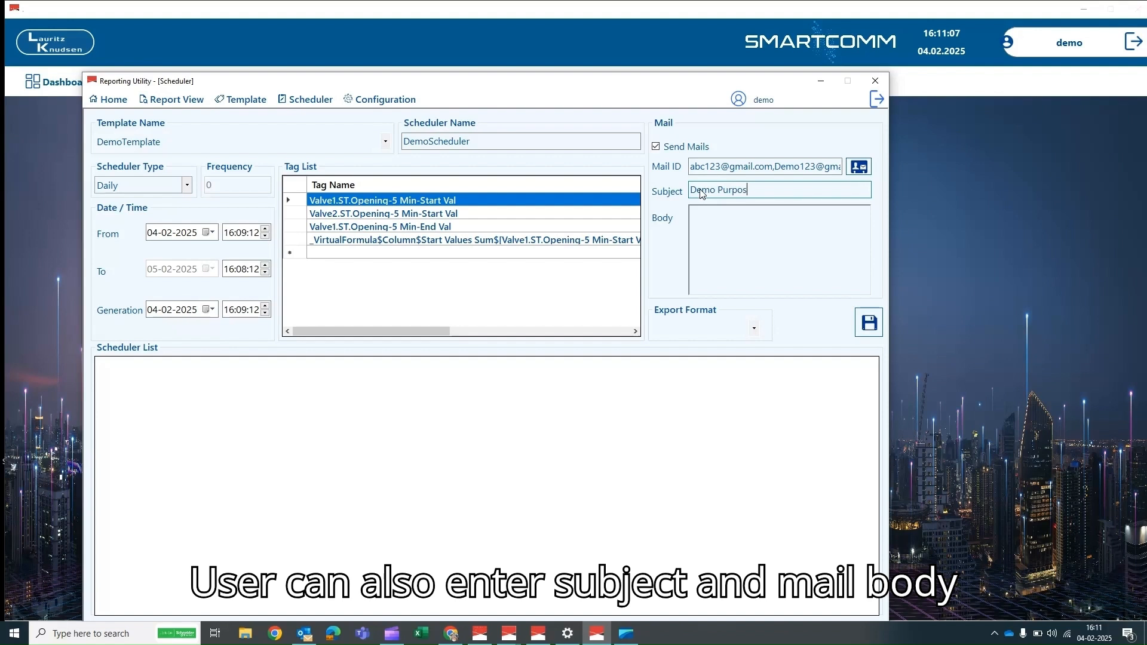
type("e")
left_click(699, 230)
type("Demo Body")
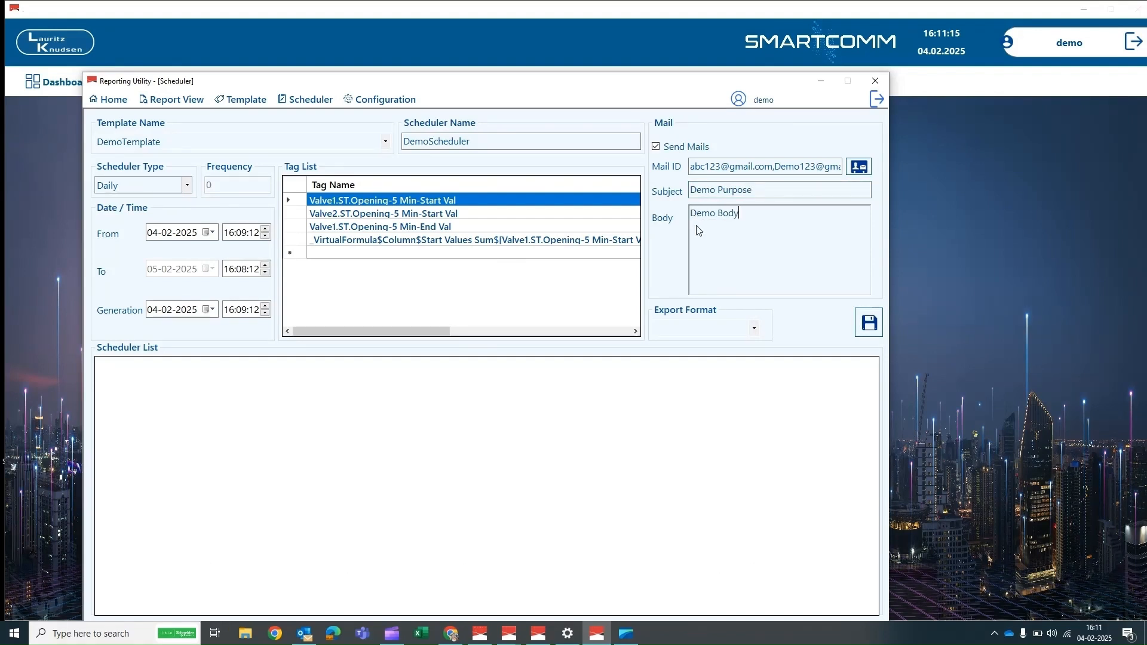
type(" For Report")
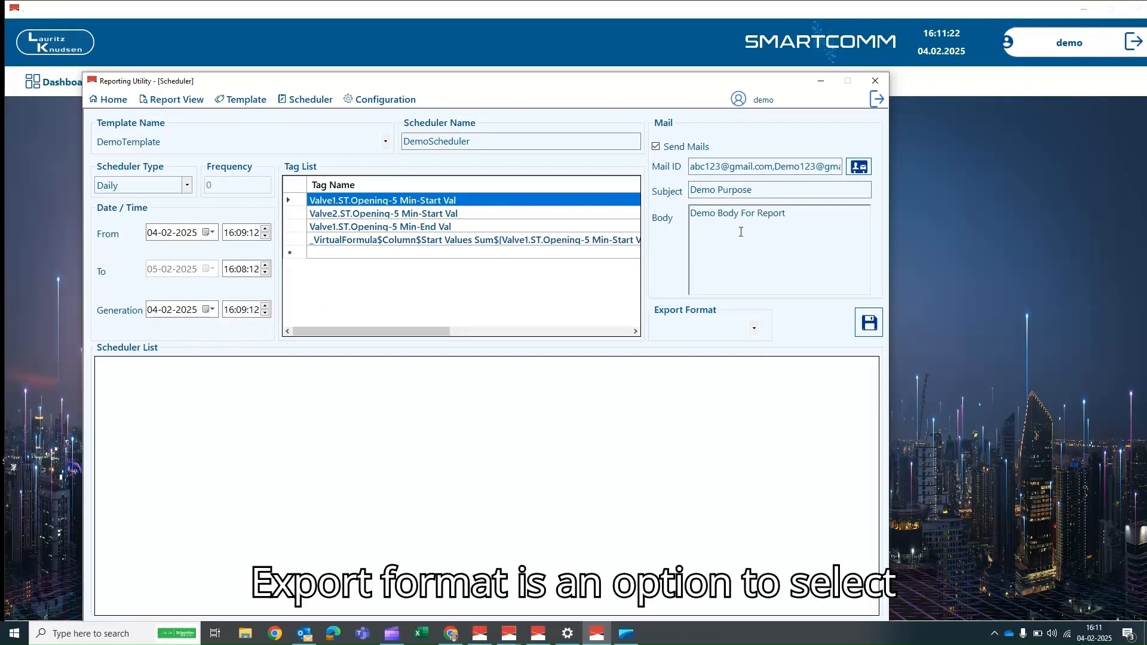
- Choose PDF as the export format and save DemoScheduler
left_click(752, 330)
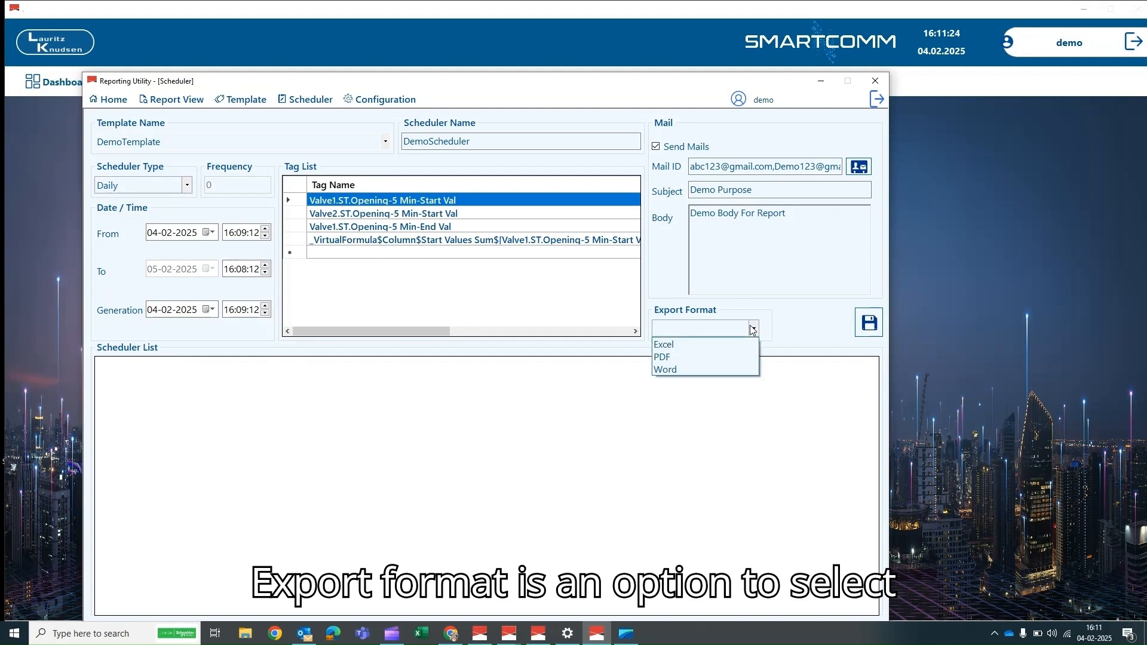
left_click(741, 360)
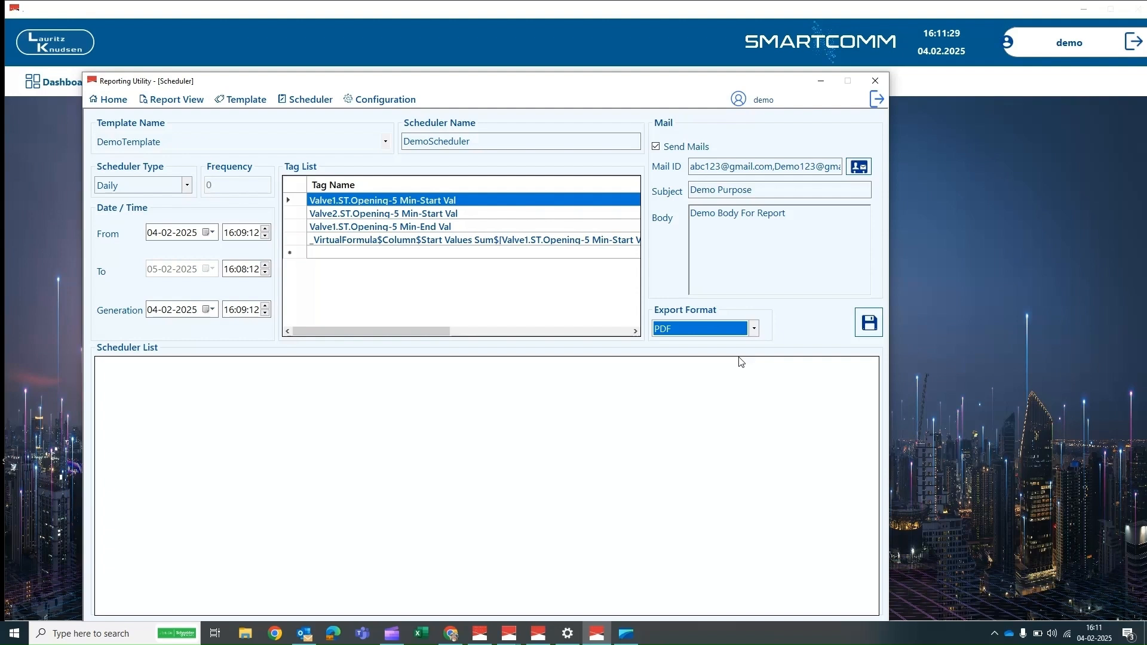
left_click(870, 324)
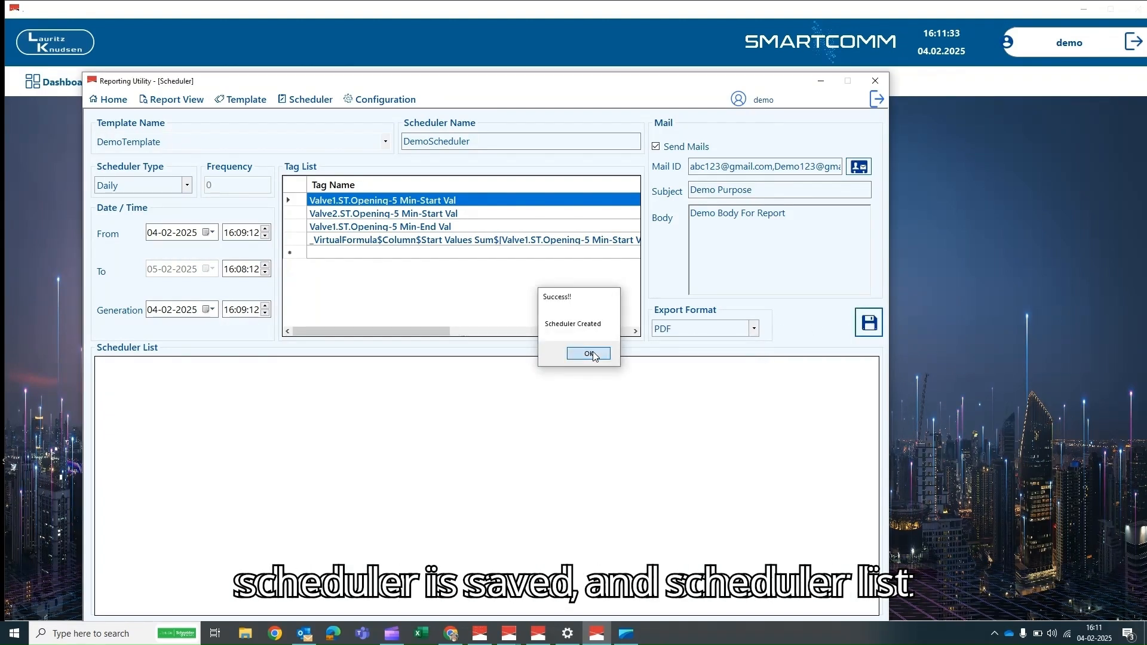
left_click(594, 354)
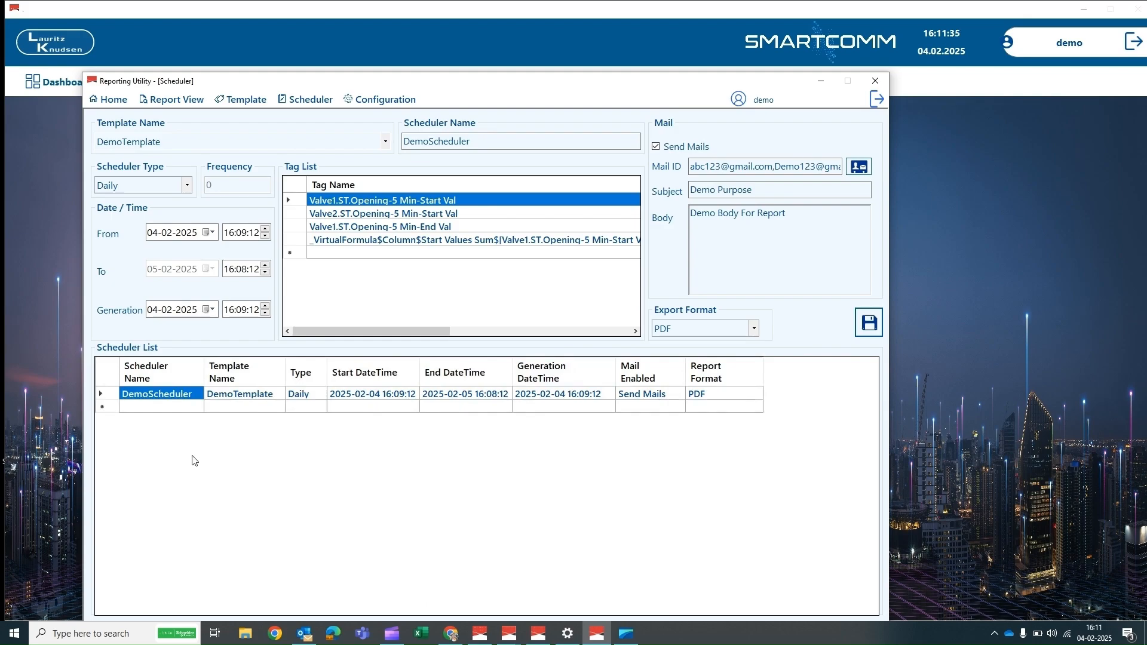